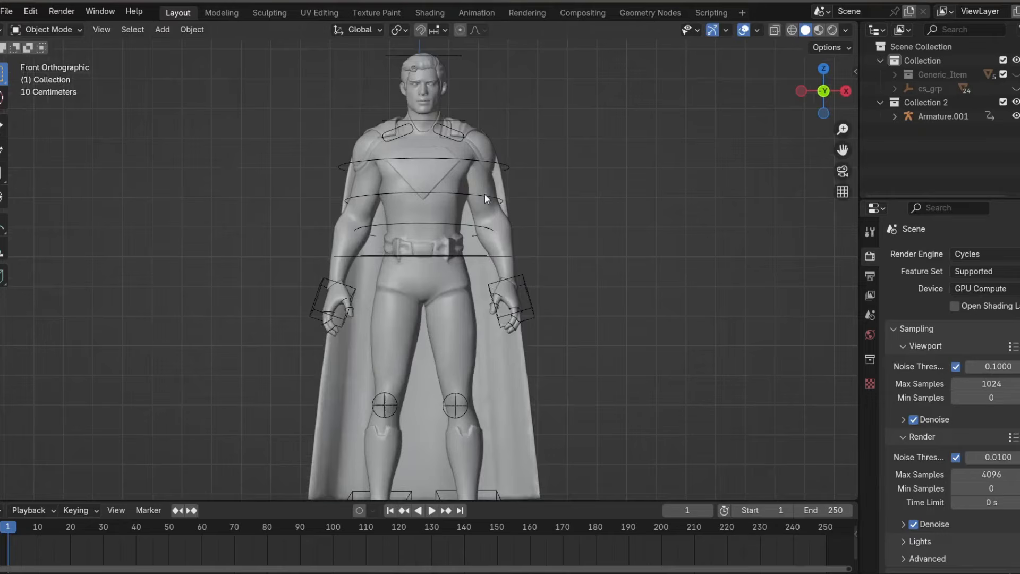
Examine the character's materials up close from the front in material preview, and return the viewport to solid shading
middle_drag(497, 202, 490, 231)
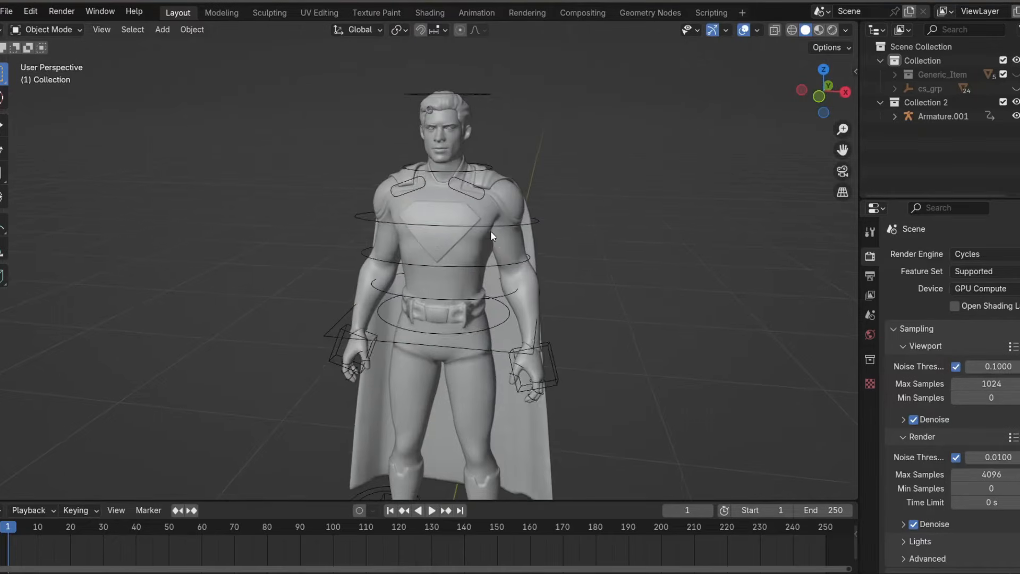
key(KP_1)
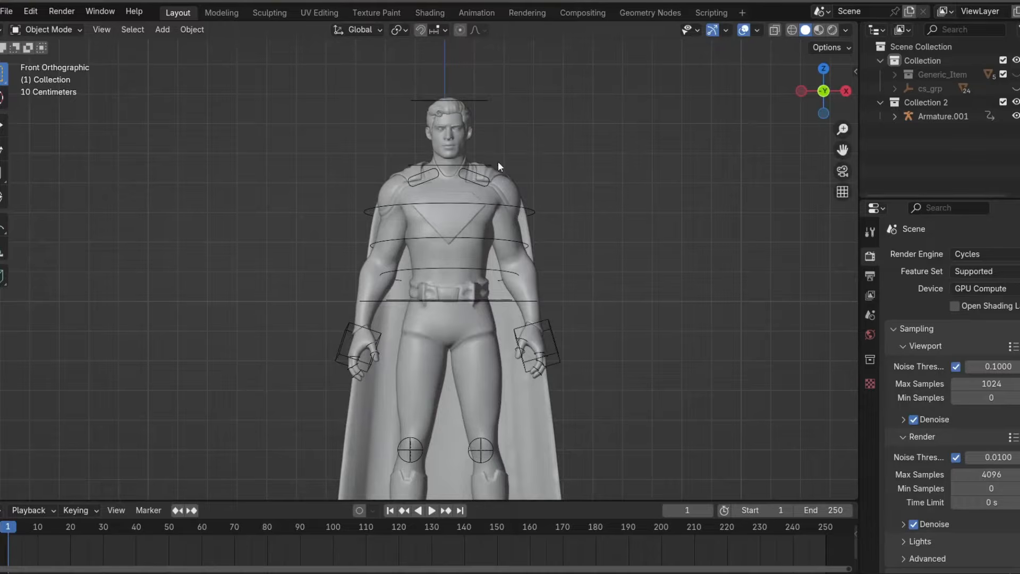
click(820, 31)
mouse_move(580, 96)
middle_down()
mouse_move(500, 201)
mouse_move(579, 194)
mouse_move(540, 252)
mouse_move(477, 220)
middle_up()
scroll(579, 194, up, 4)
key(KP_1)
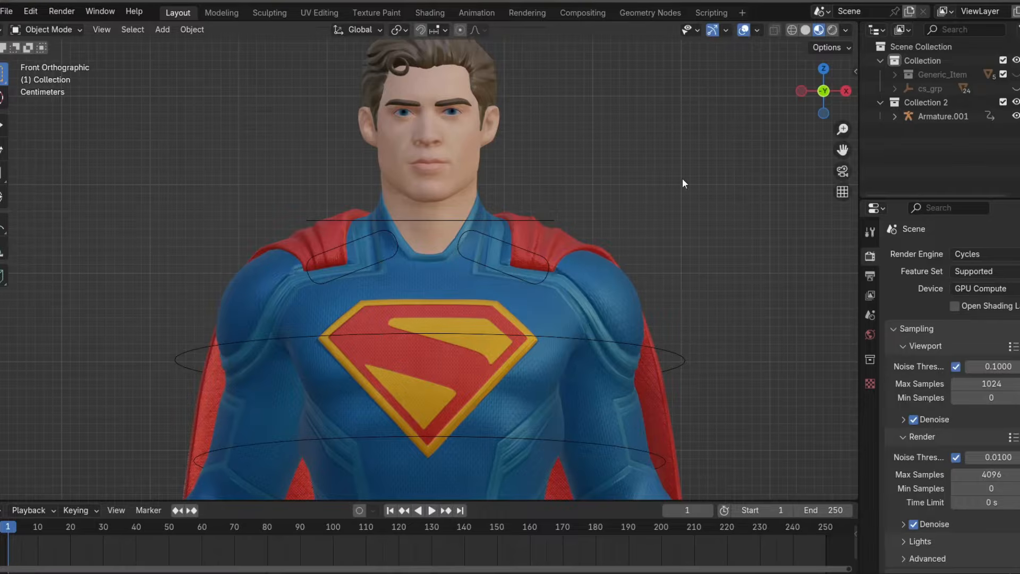
scroll(522, 297, down, 4)
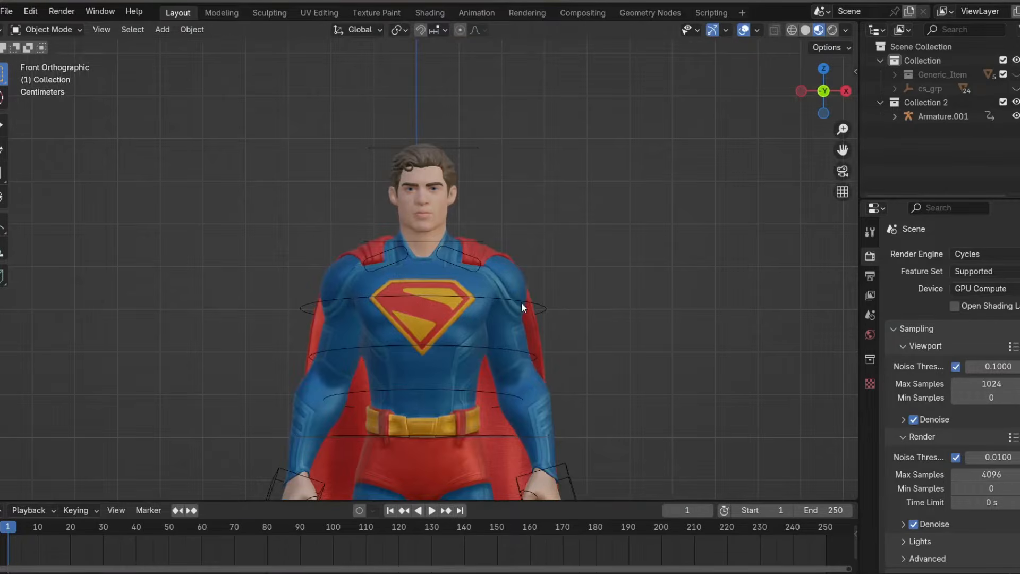
click(807, 27)
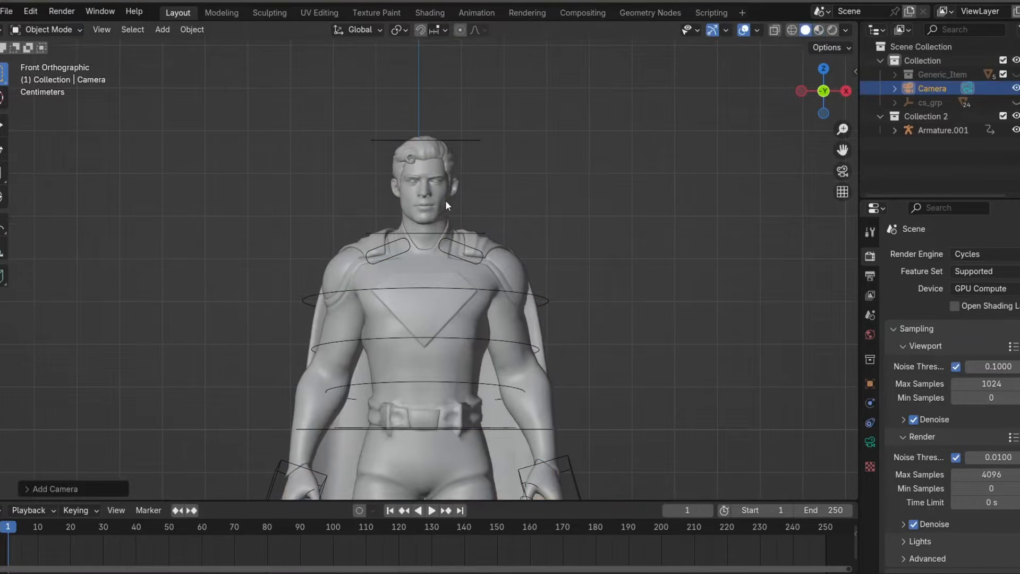
Align the new camera to the current front view and set the output resolution to 2100 × 900 px
key(ctrl+alt+KP_0)
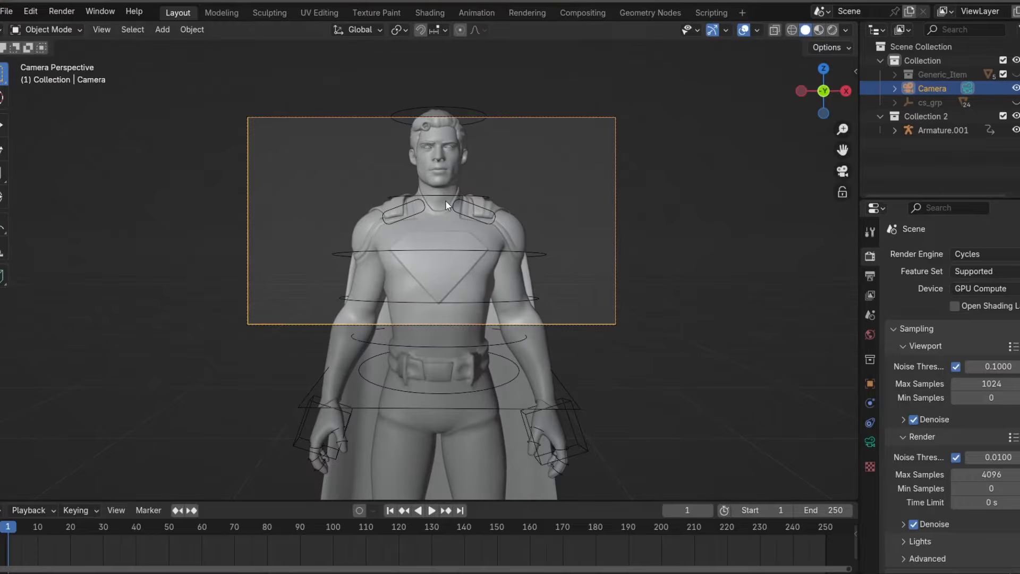
click(866, 276)
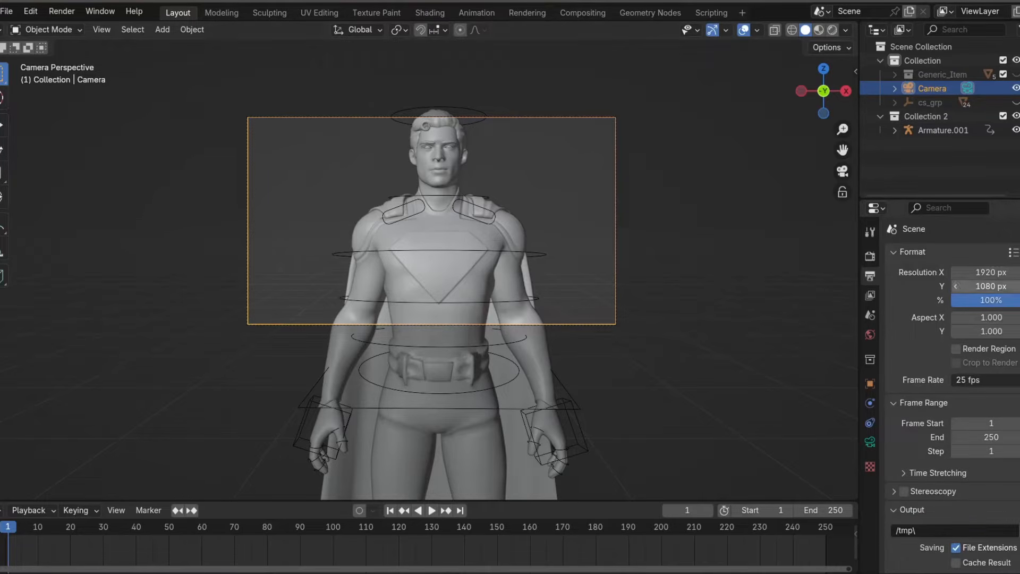
click(982, 272)
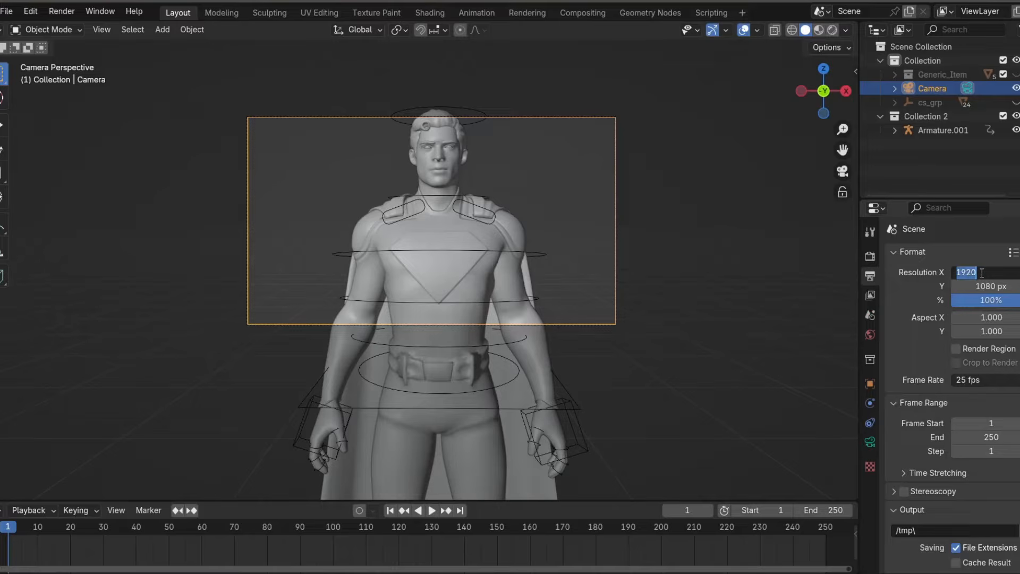
text(2100)
key(Tab)
text(900)
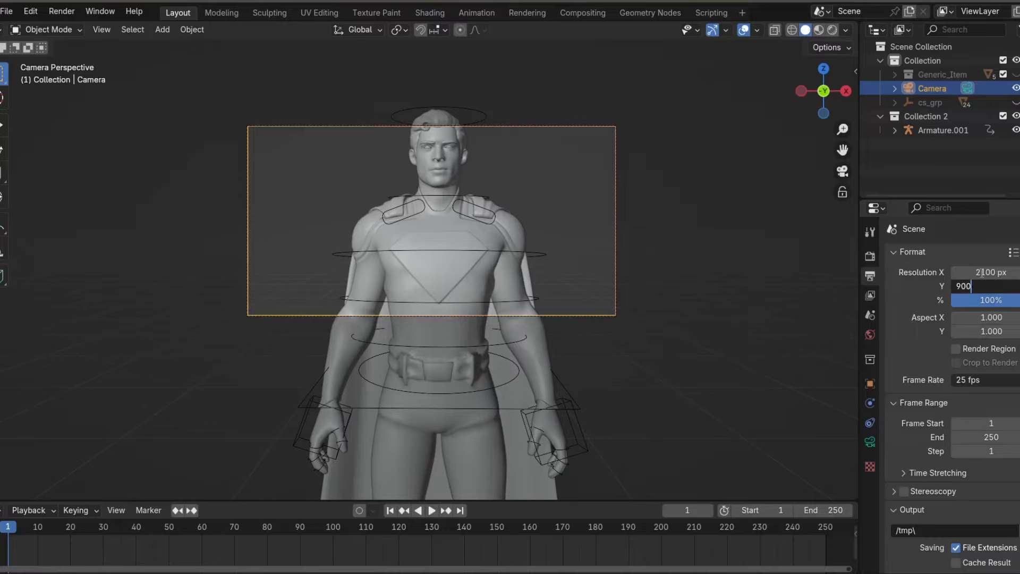
key(Return)
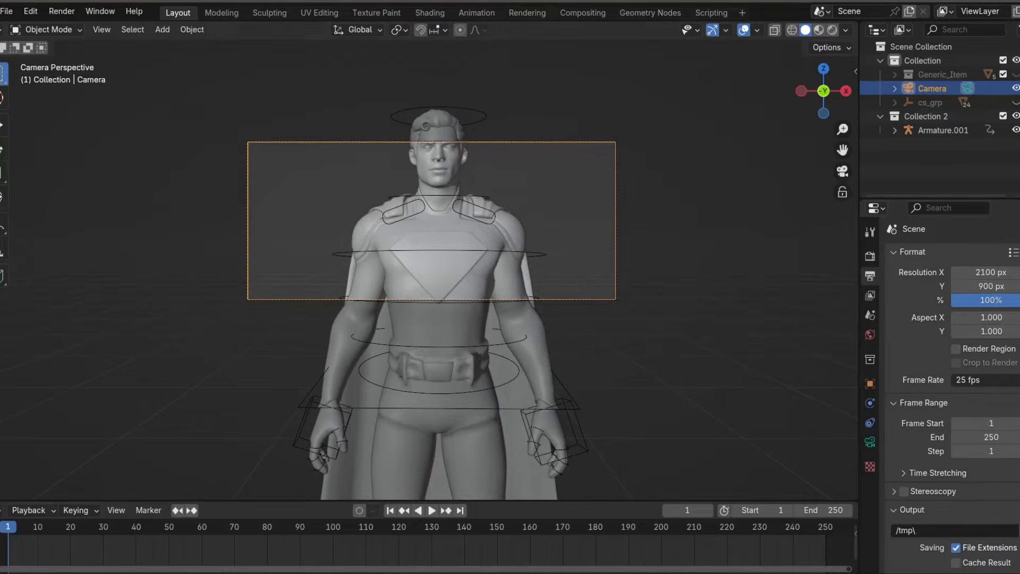
Centre the camera on the character by setting its X location to 0 m
click(870, 386)
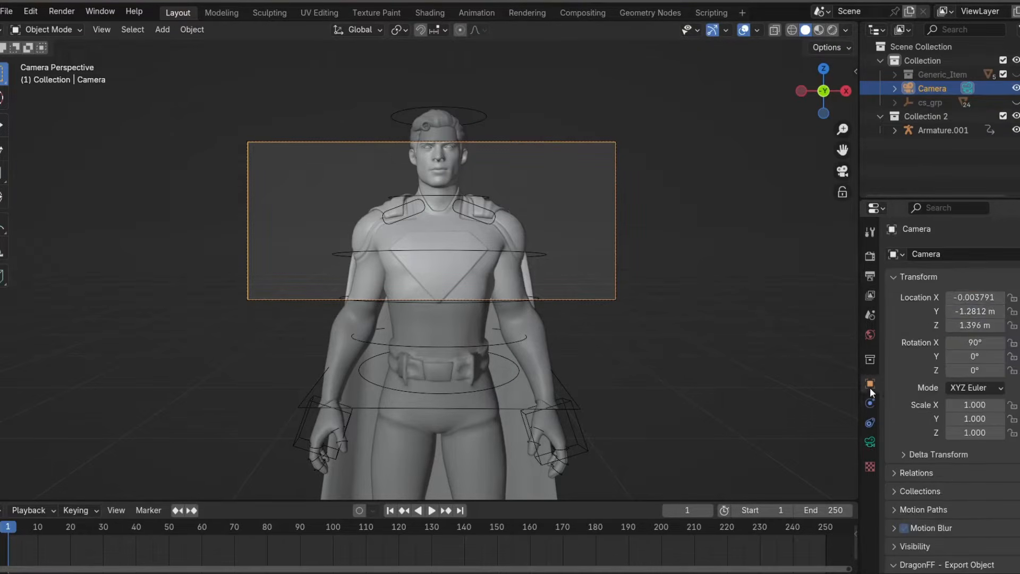
click(975, 297)
text(0)
key(Return)
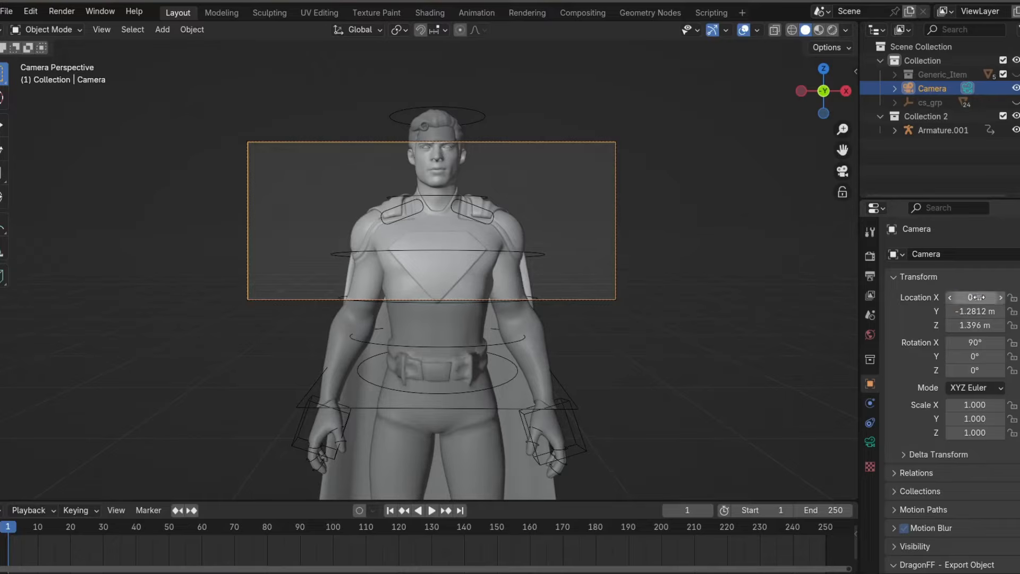
Set the camera's focal length to 90 mm
click(870, 442)
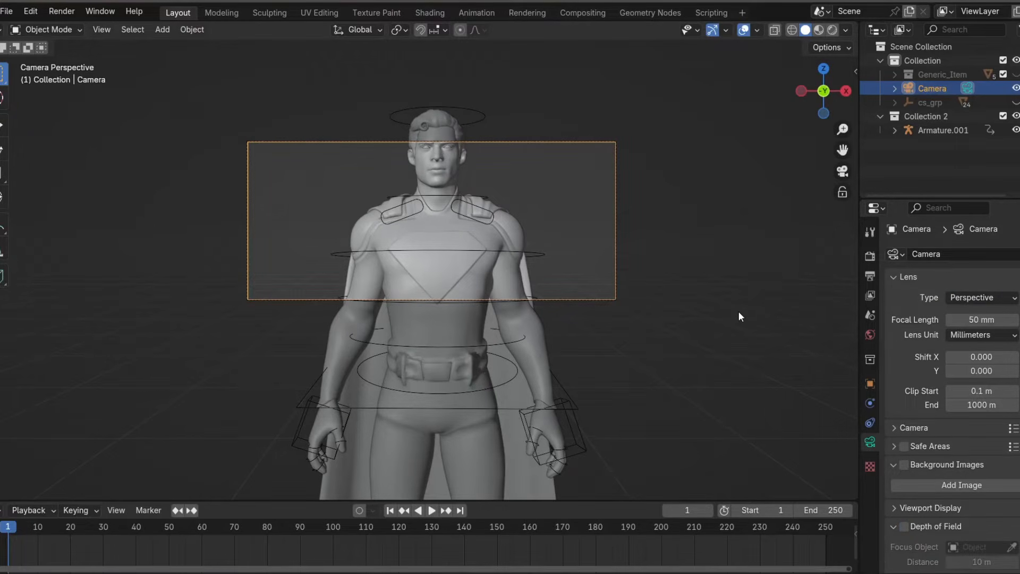
click(976, 318)
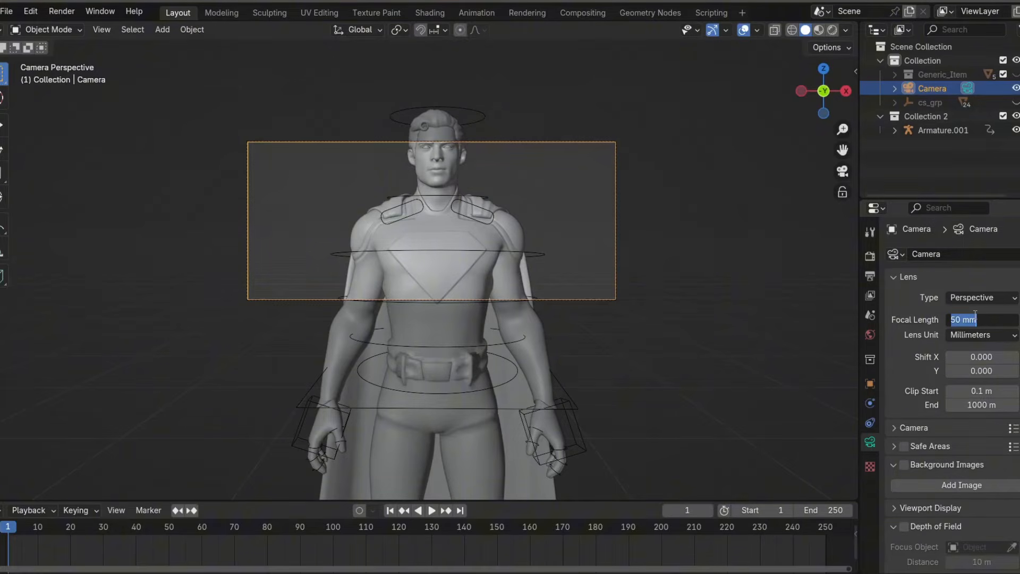
text(90)
key(Return)
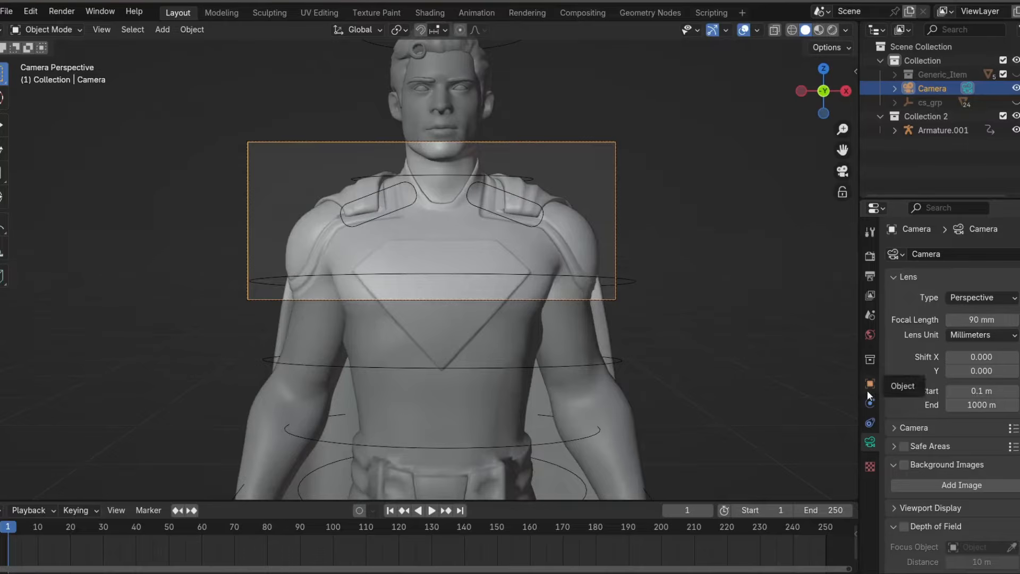
Pull the camera back from the character to a Y location of about -2.97 m
click(869, 385)
drag(975, 311, 911, 312)
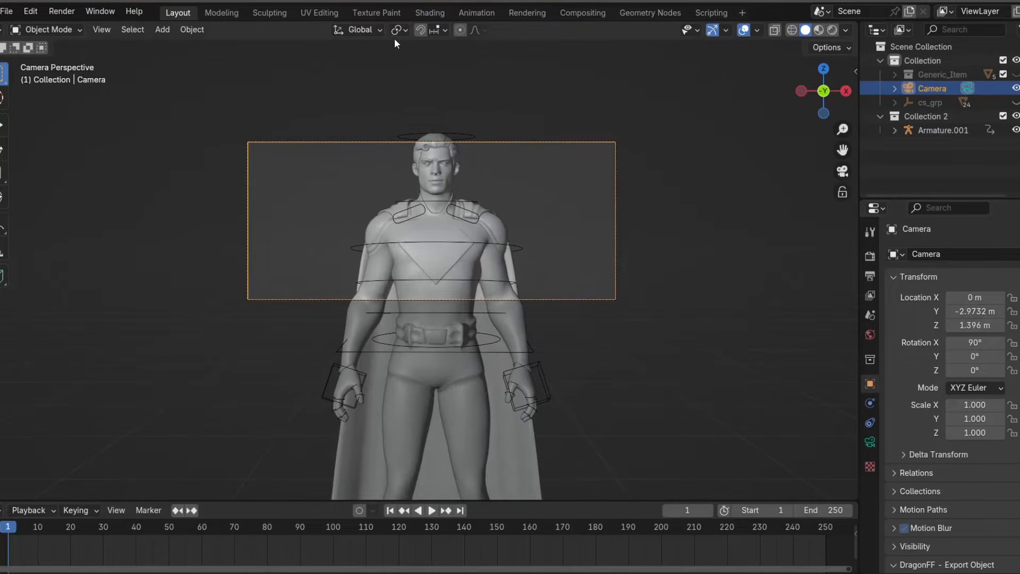
Set the world background colour to black and switch the camera viewport to rendered shading
scroll(443, 114, up, 3)
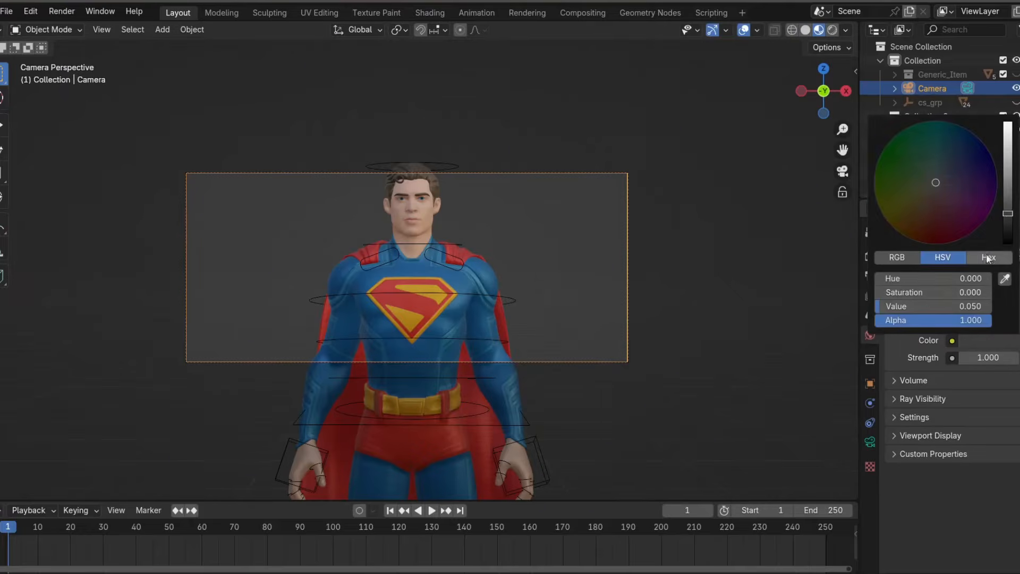
click(1008, 243)
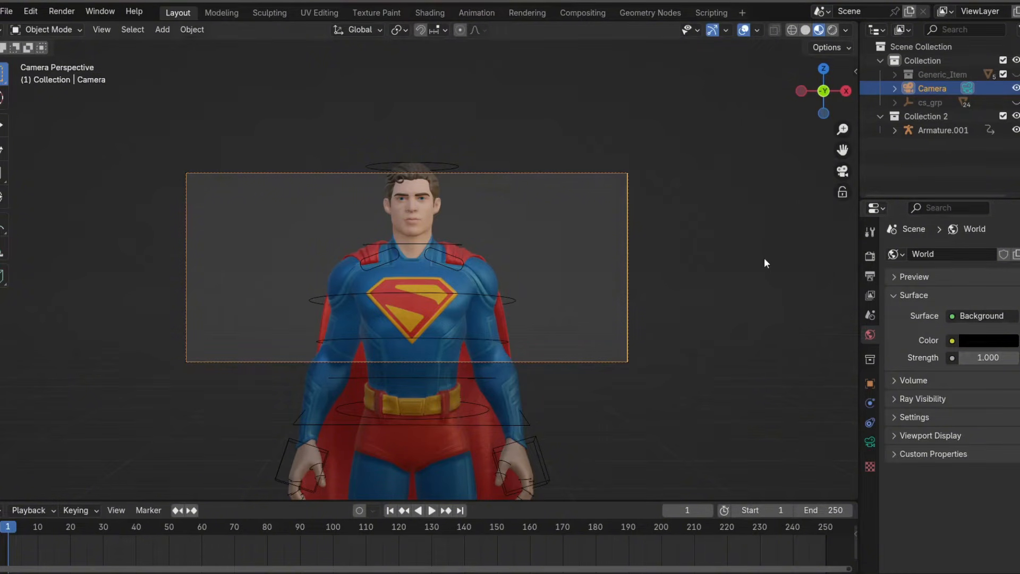
click(870, 256)
scroll(928, 394, down, 5)
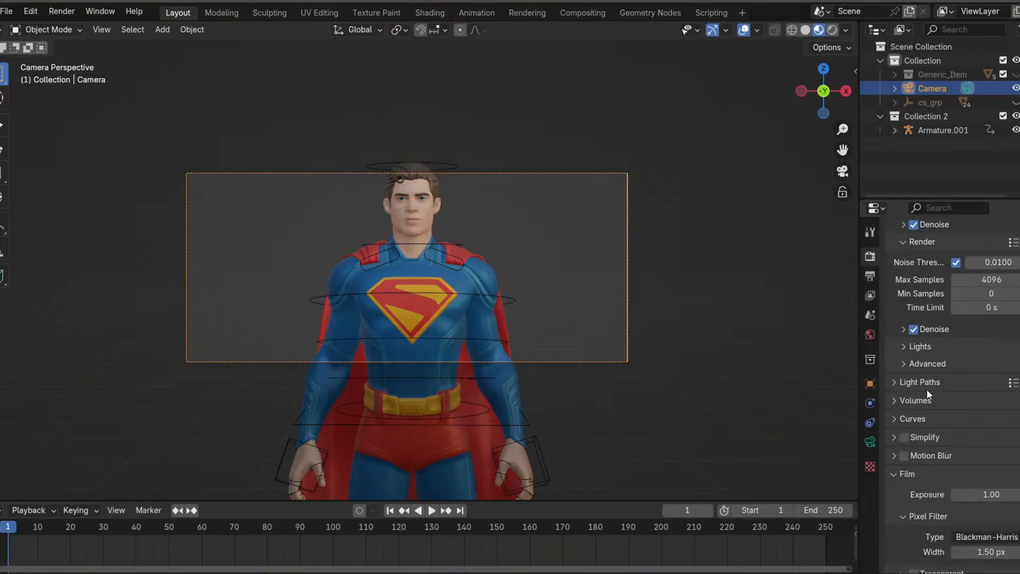
scroll(915, 379, up, 1)
scroll(799, 200, up, 4)
scroll(659, 119, down, 2)
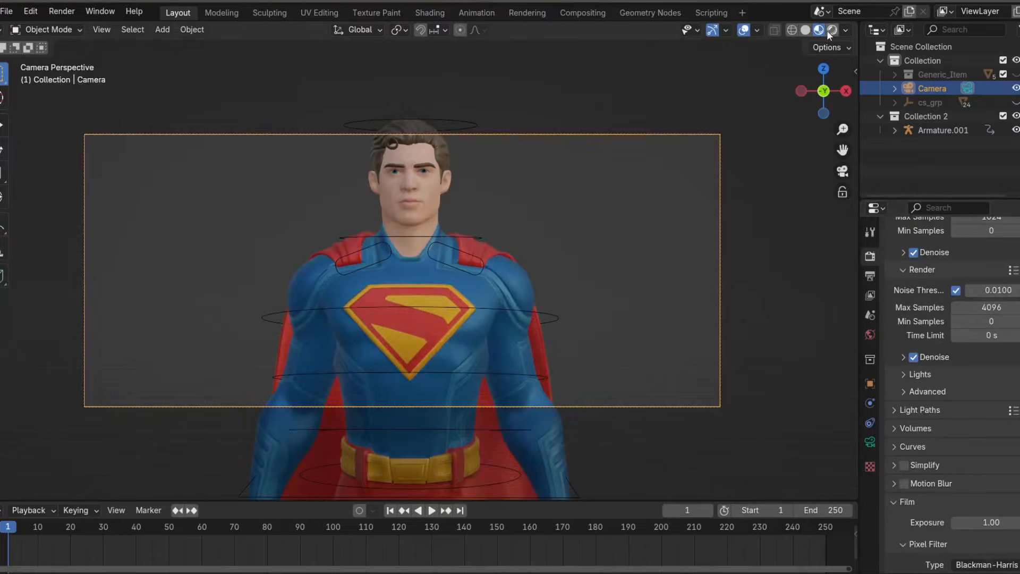
click(830, 31)
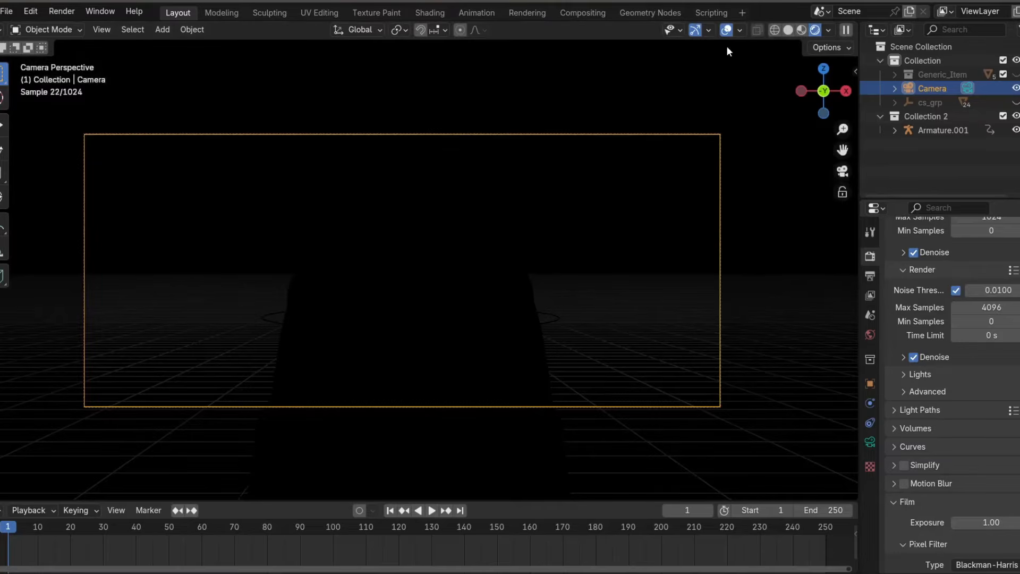
click(726, 29)
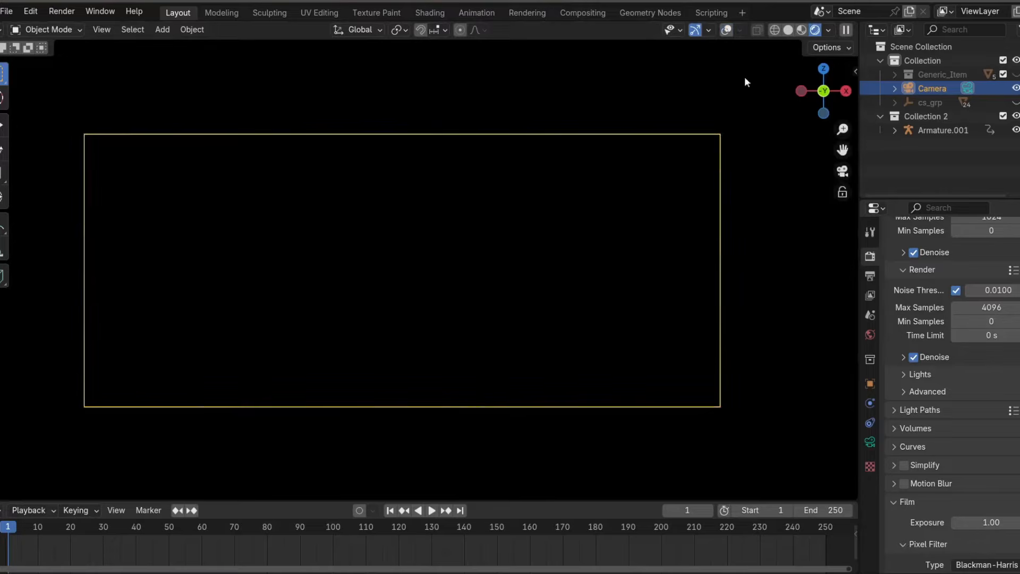
click(725, 30)
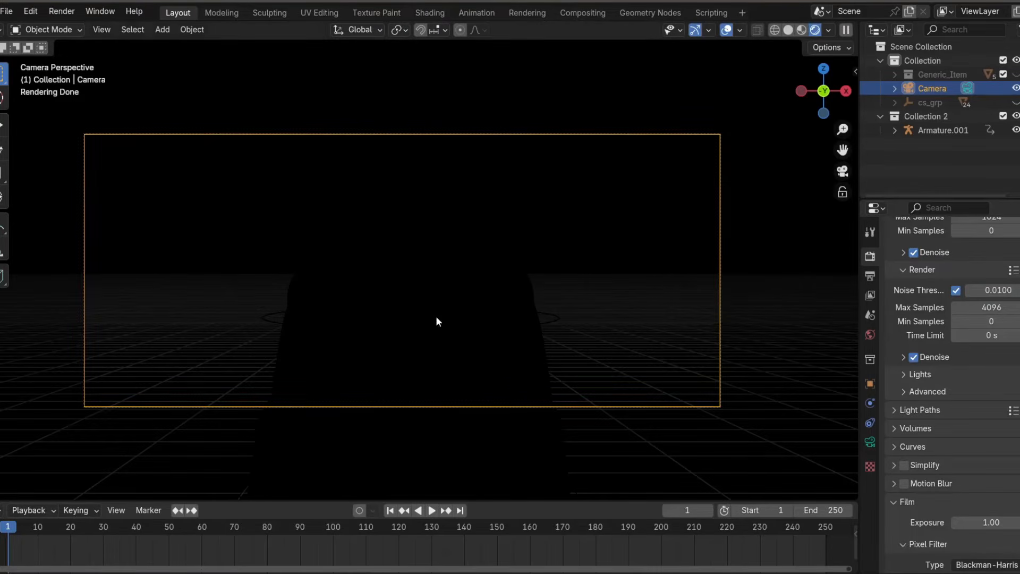
Add an area light and place it above and behind the character in the right side view
key(shift+a)
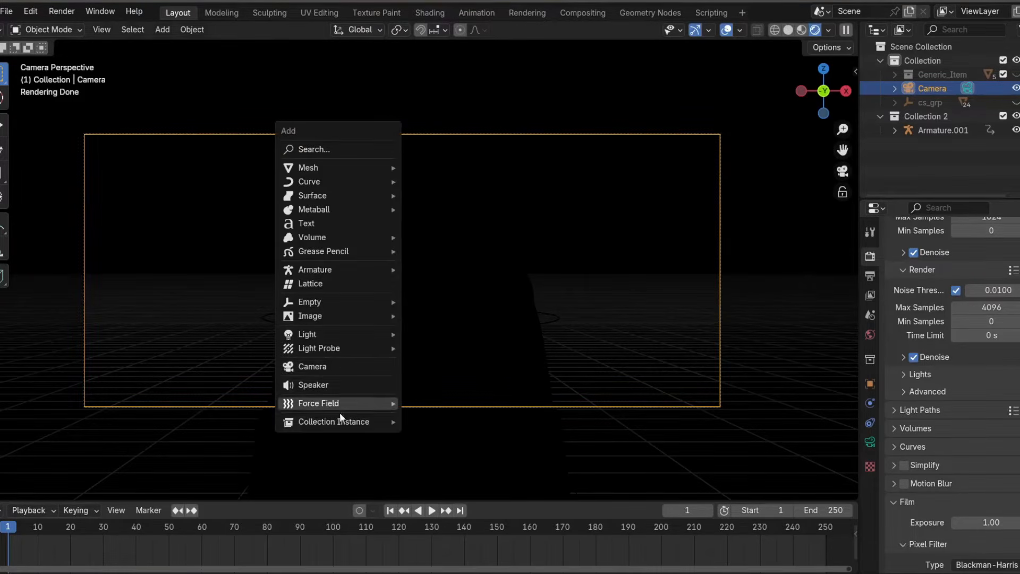
mouse_move(380, 335)
click(425, 378)
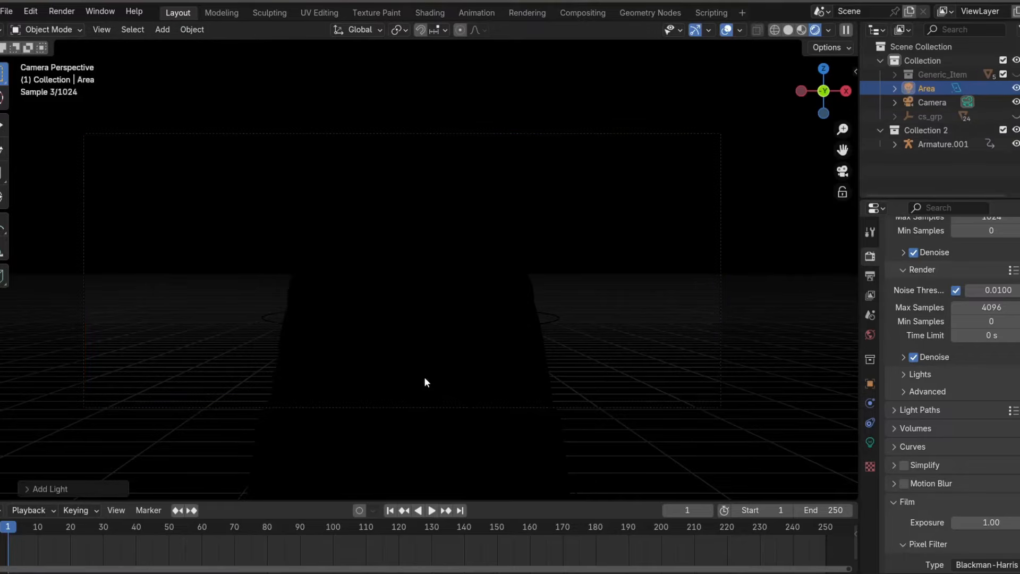
key(KP_3)
scroll(425, 358, down, 6)
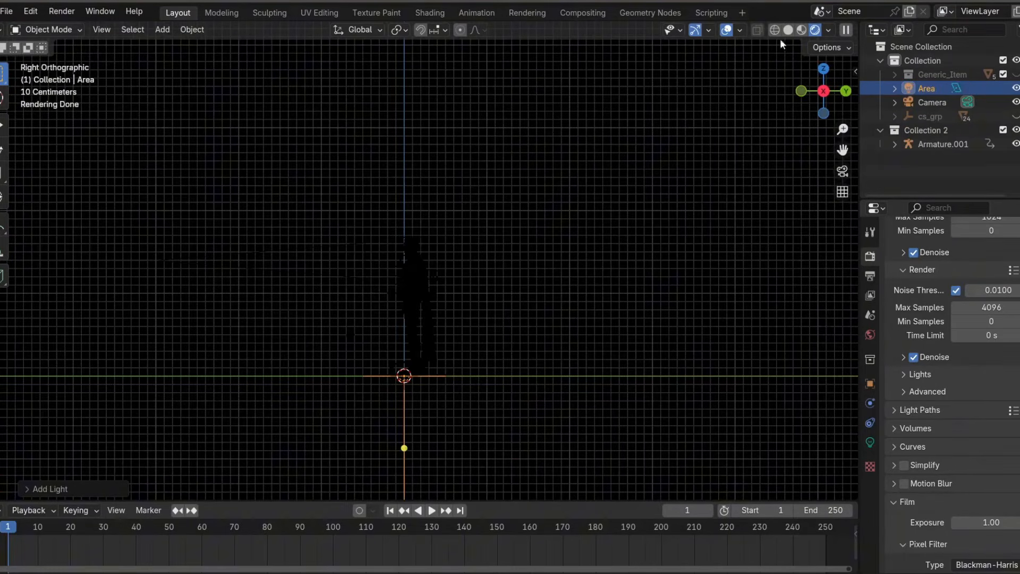
key(g)
click(392, 230)
Rotate the area light about 60° toward the character's back and check the rim lighting through the camera with overlays hidden
key(r)
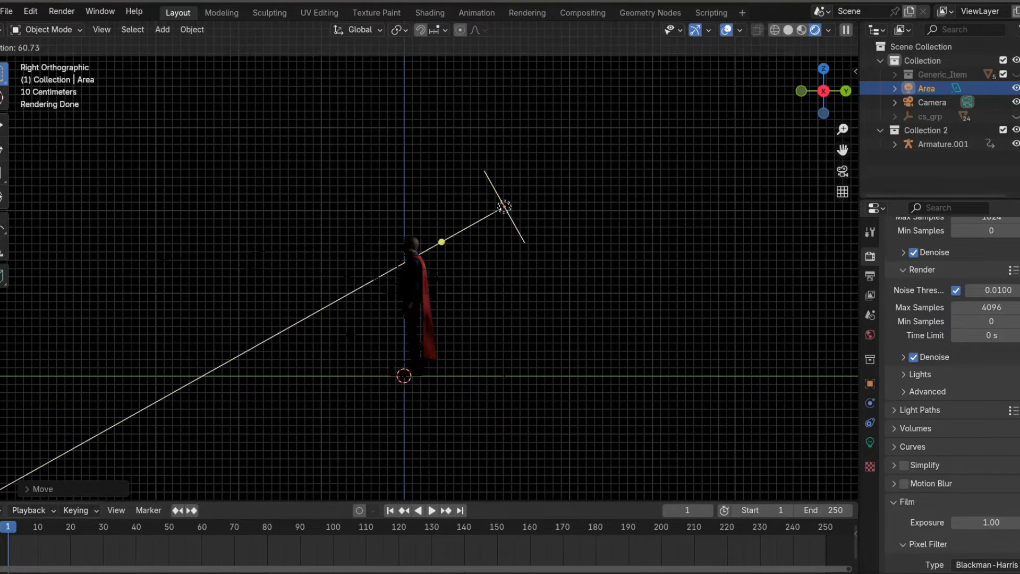
click(381, 284)
key(KP_1)
key(KP_0)
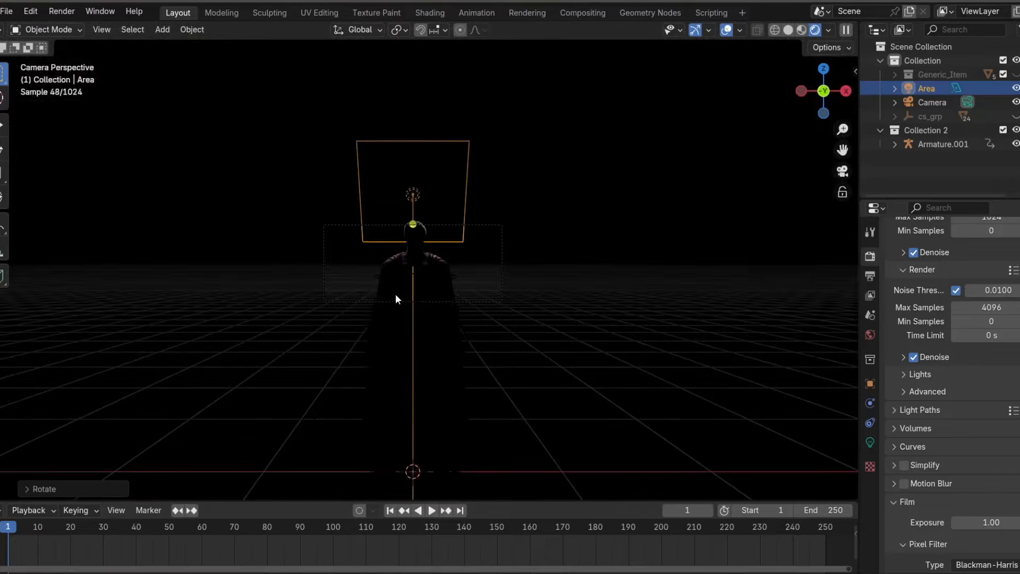
click(726, 31)
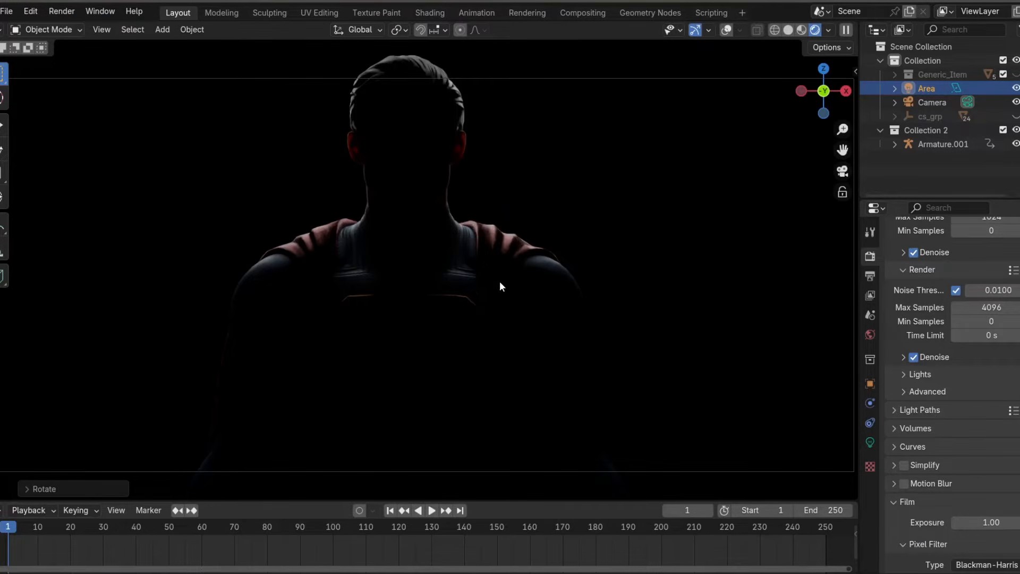
scroll(481, 279, down, 1)
key(KP_0)
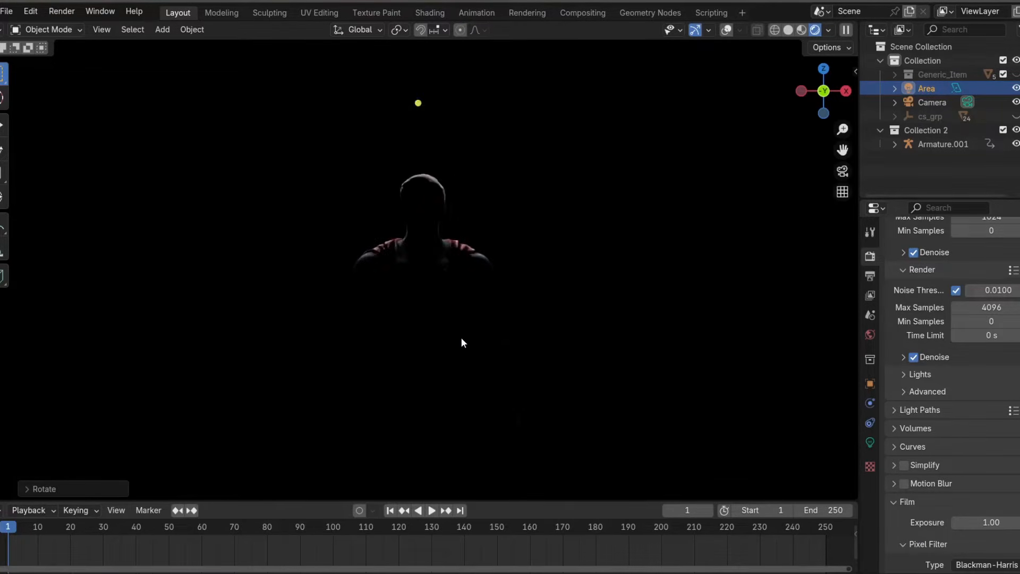
Add a point light and place it beside the character at head height on the negative X side in the front view
scroll(436, 340, down, 5)
key(shift+a)
mouse_move(400, 348)
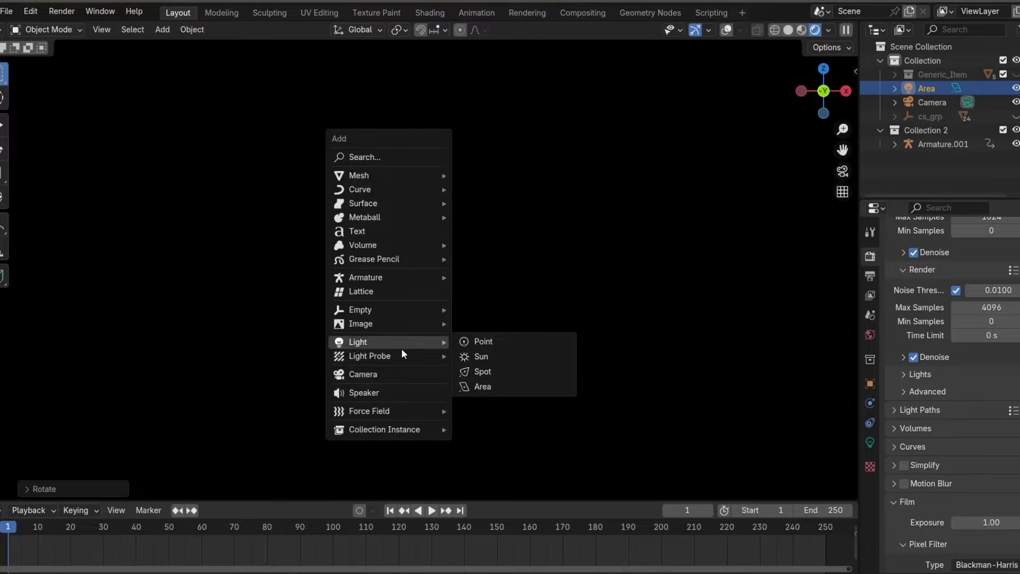
click(509, 343)
key(g)
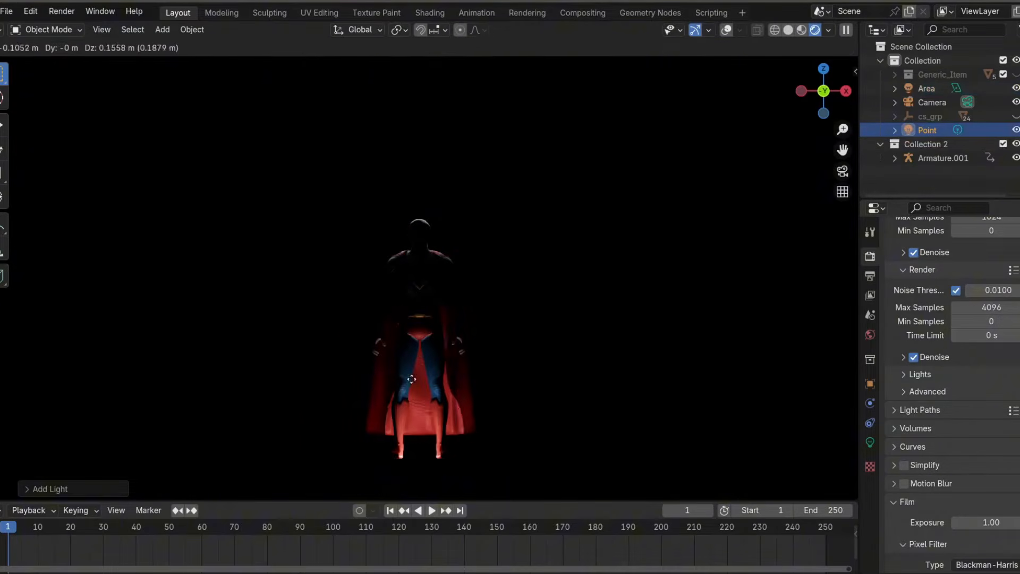
click(617, 80)
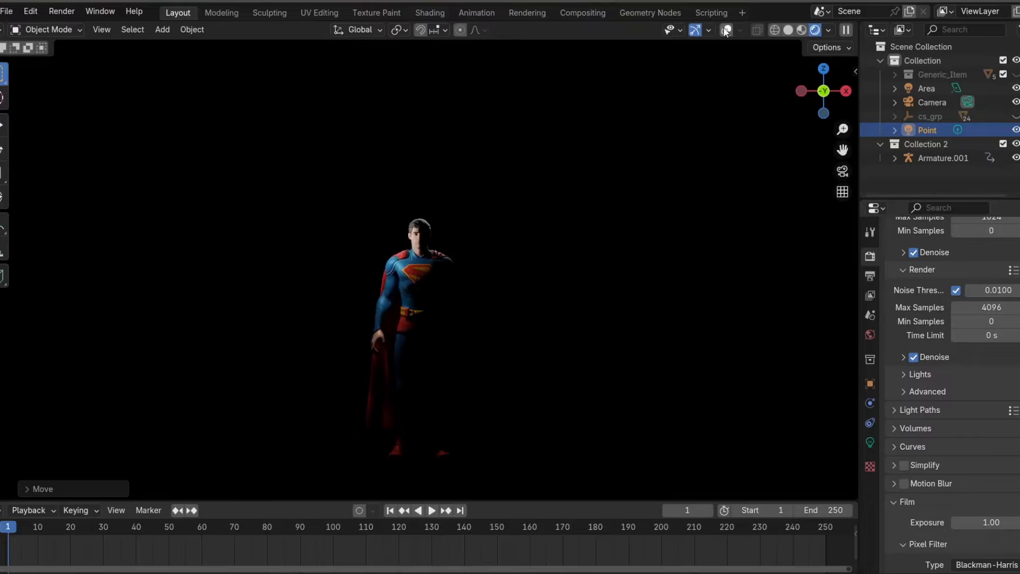
Show the overlays again and move the point light about 0.3 m back, behind the character, in the right side view
key(KP_1)
key(KP_3)
key(g)
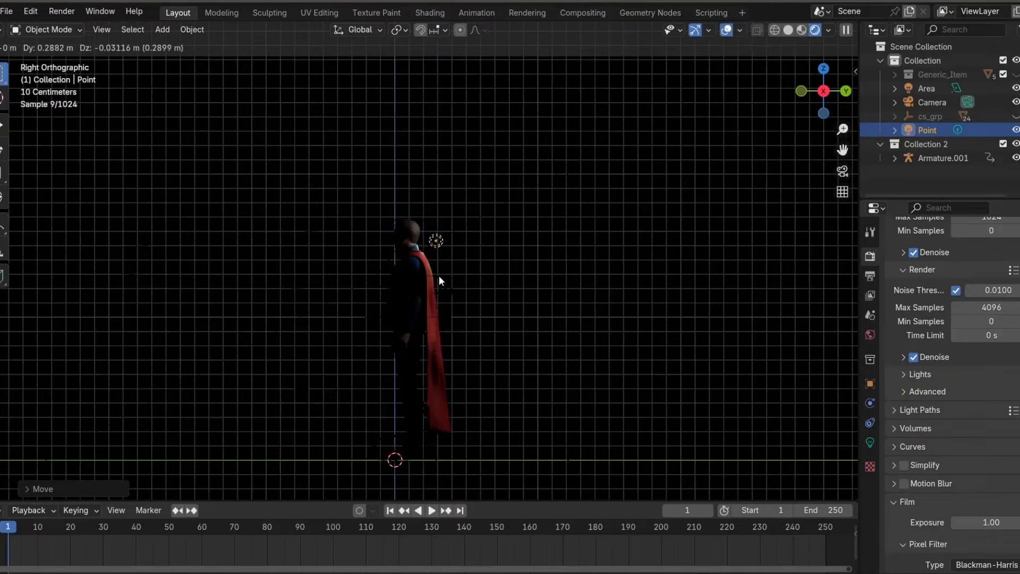
click(439, 275)
Move the point light along X closer to the character's head in the front view and check it through the camera
key(KP_1)
scroll(421, 271, up, 8)
key(g)
key(x)
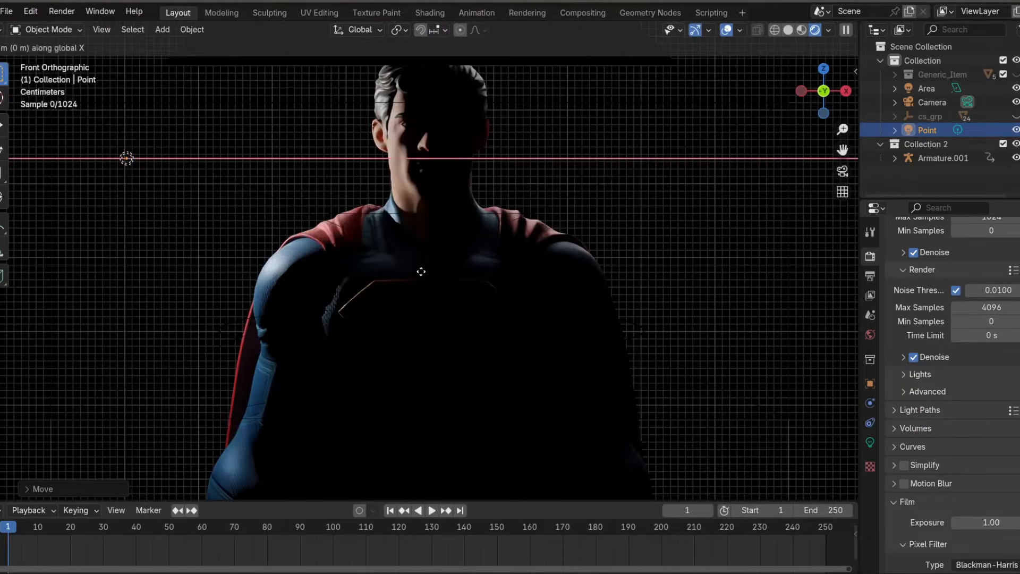
click(575, 261)
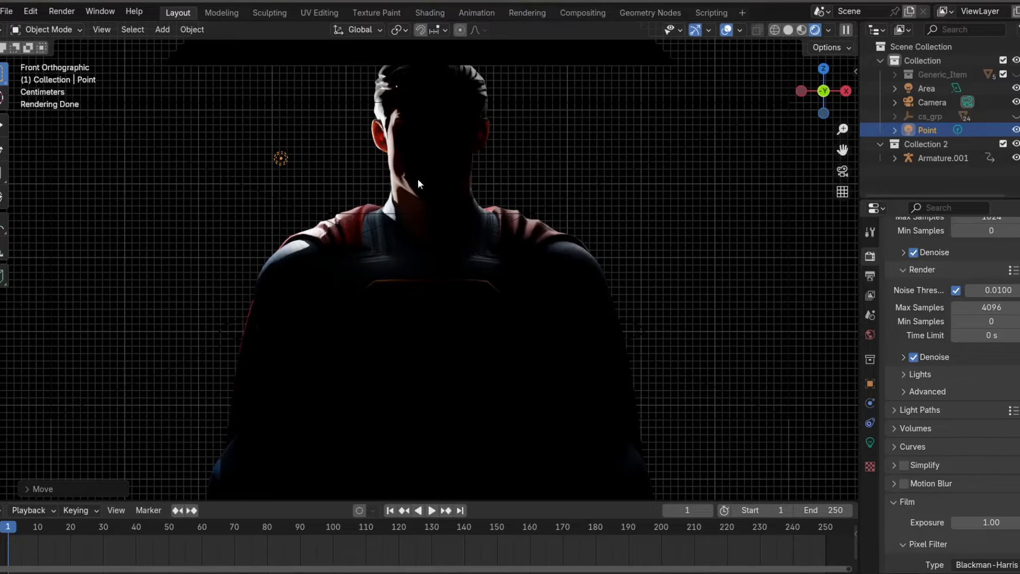
key(KP_0)
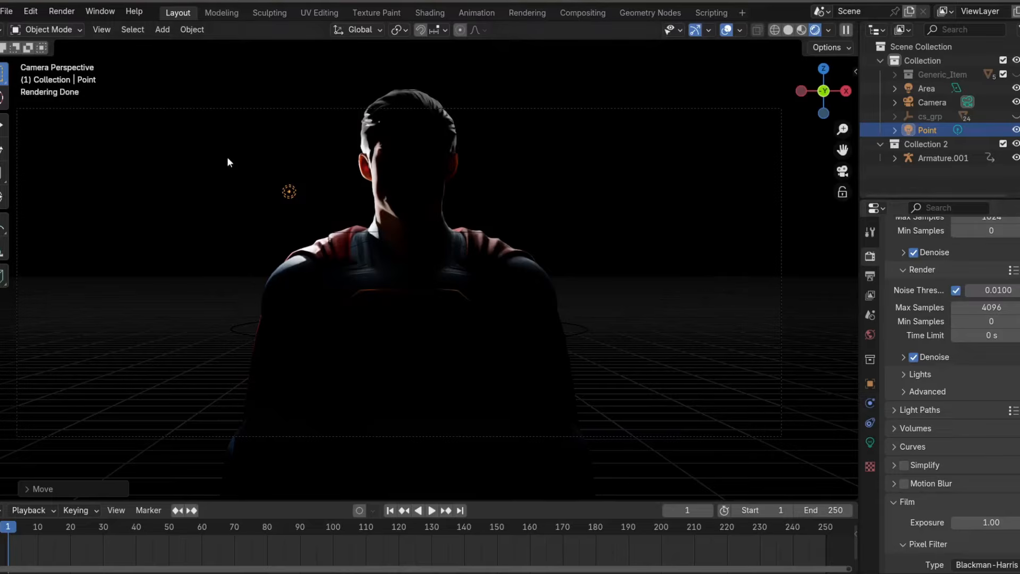
Set the point light's power to 4 W and hide the overlays to check the lighting
click(870, 442)
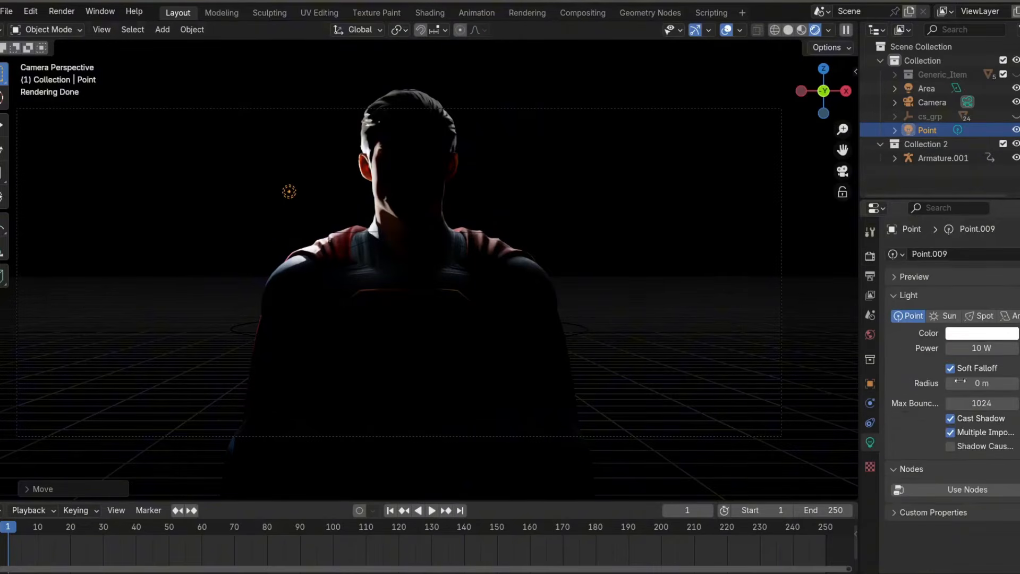
click(980, 348)
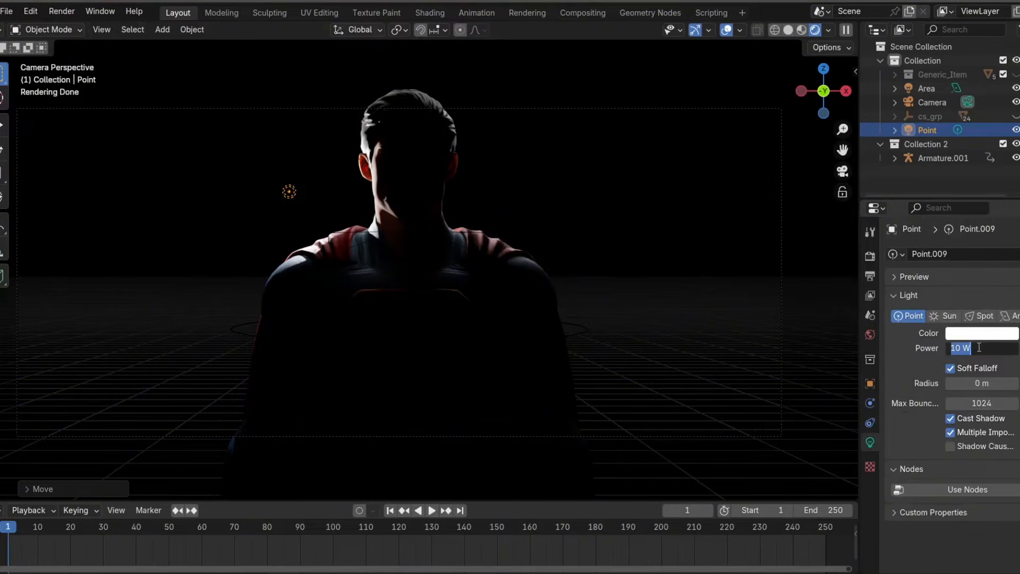
text(4)
key(Return)
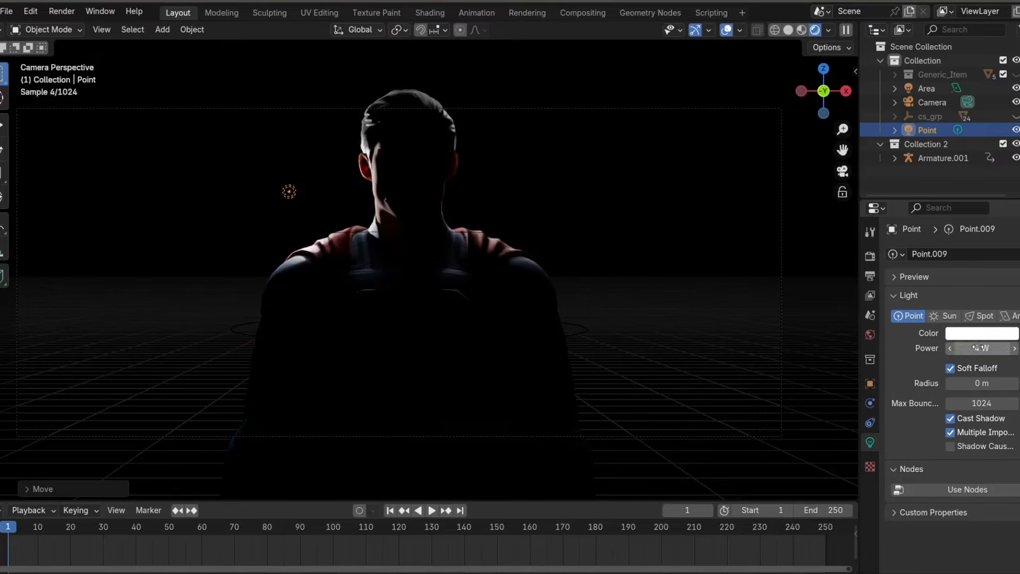
click(726, 30)
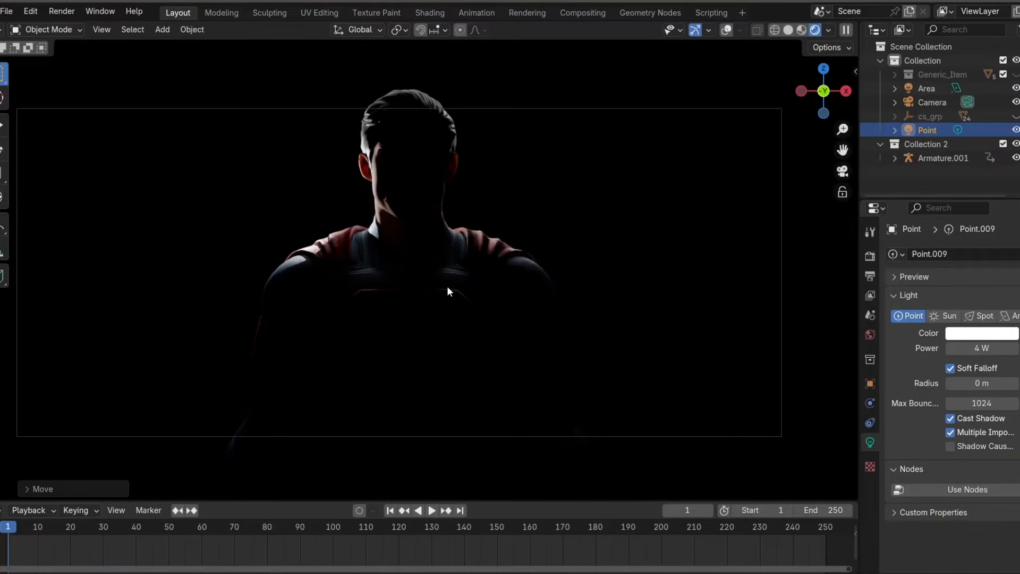
Add a spot light and raise it straight up along Z to just above the character's head
key(shift+a)
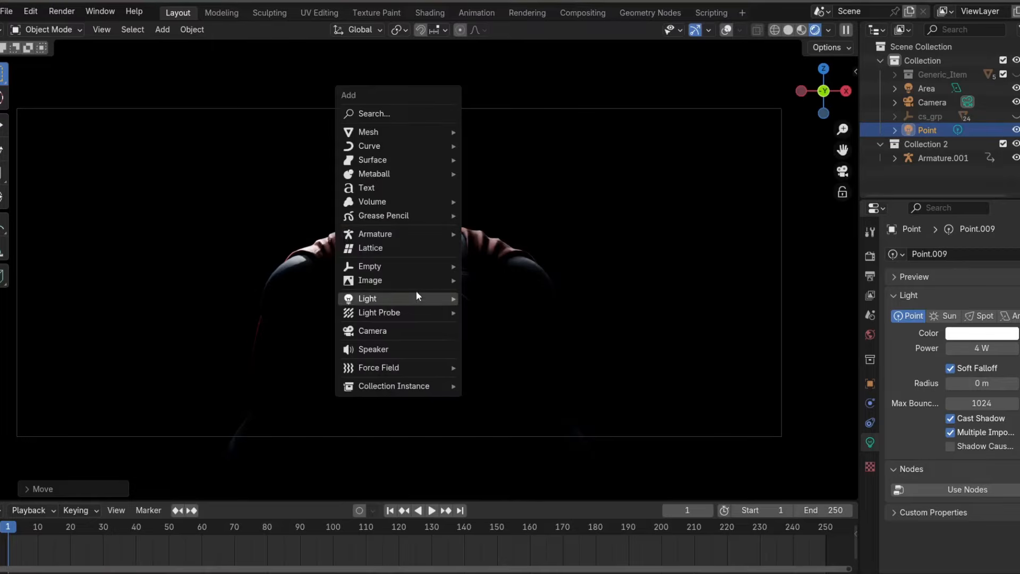
mouse_move(416, 298)
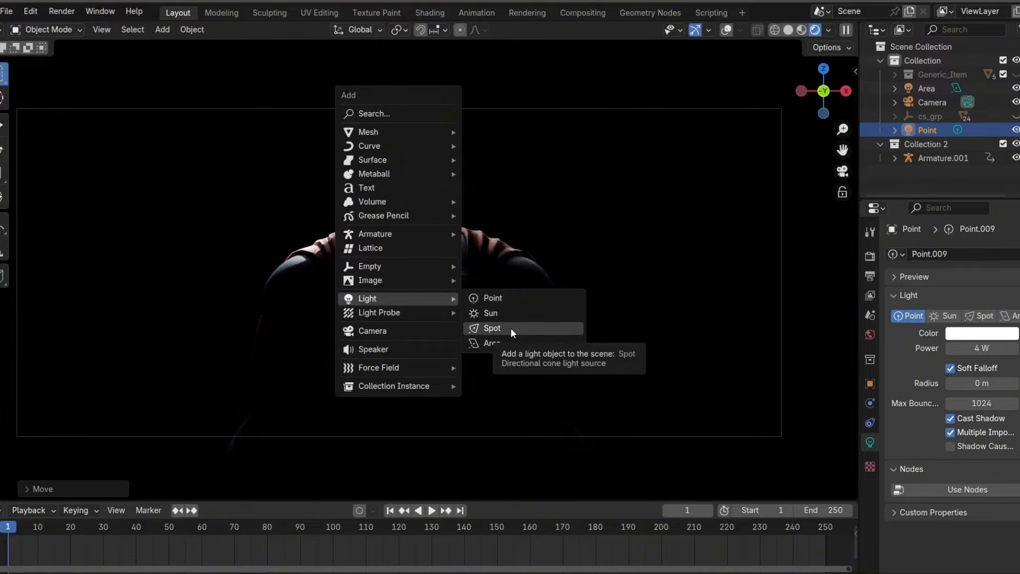
click(511, 327)
key(g)
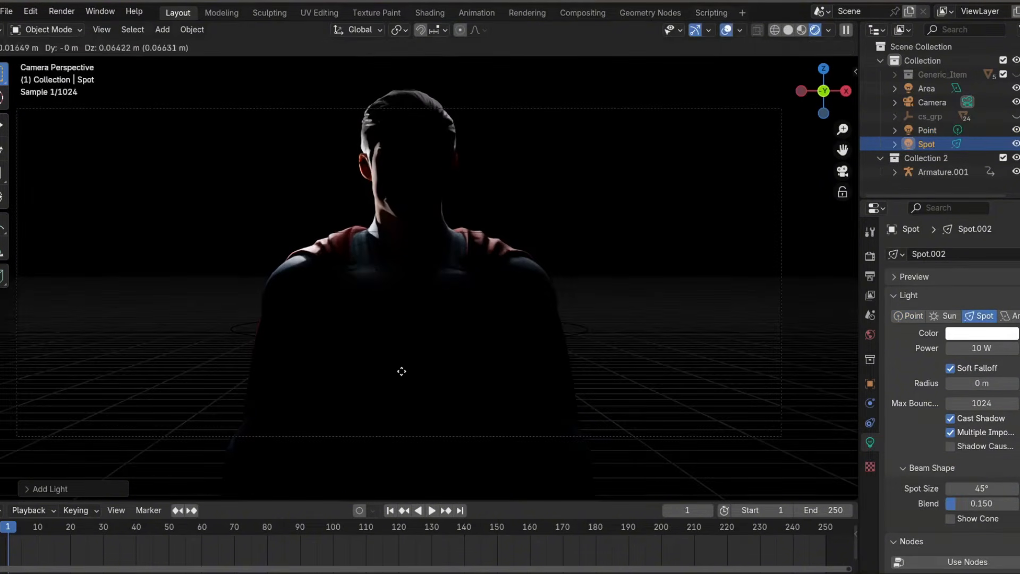
key(z)
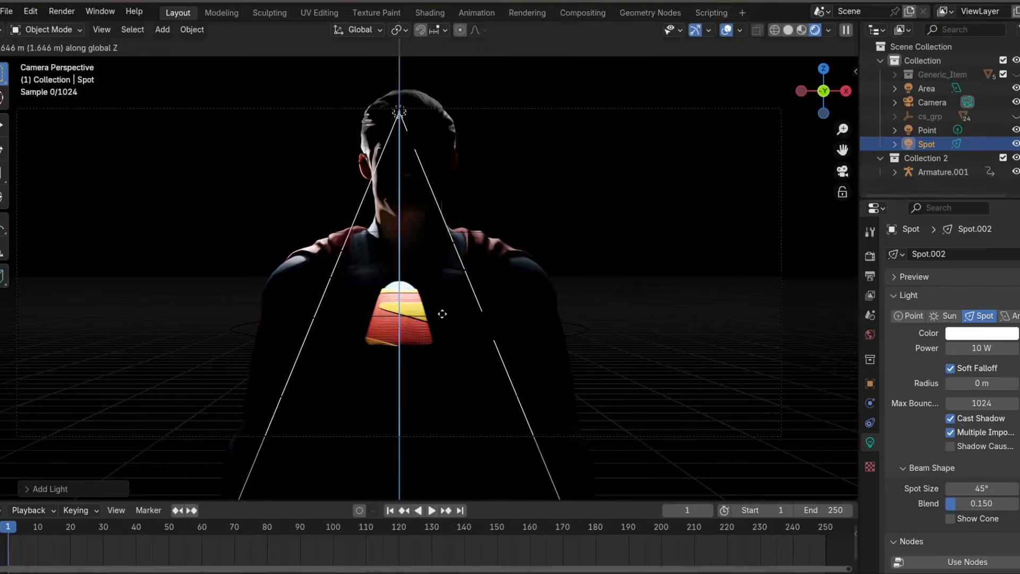
click(454, 292)
Move the spot light about 0.2 m toward positive X and 0.23 m up, rotate it about 3°, and hide the overlays
key(g)
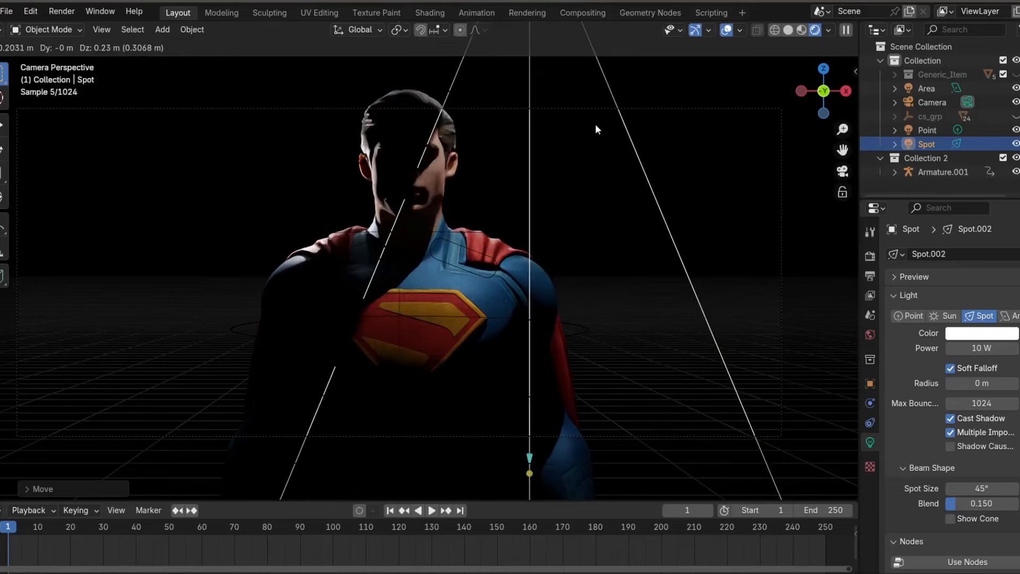
key(r)
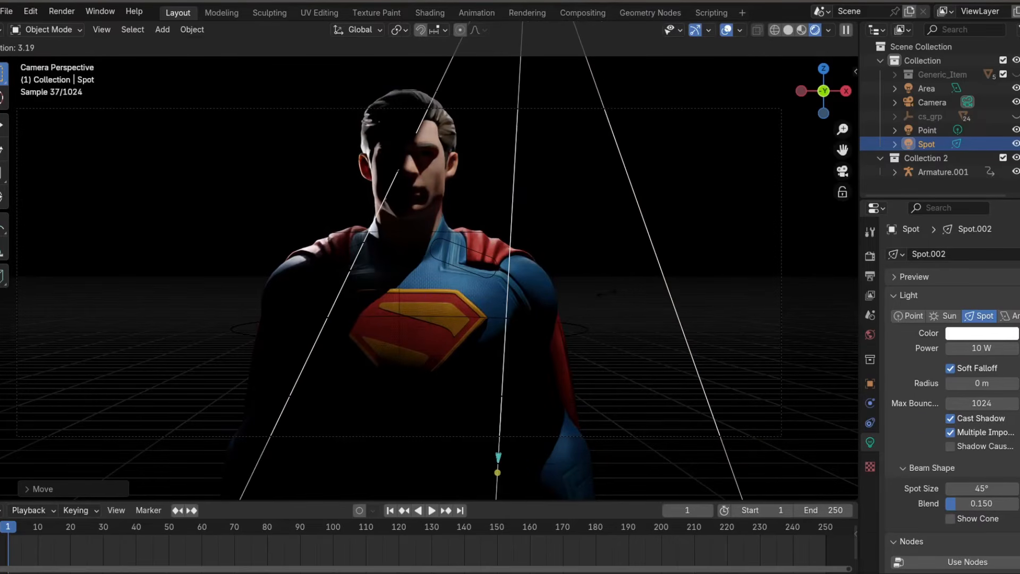
click(607, 293)
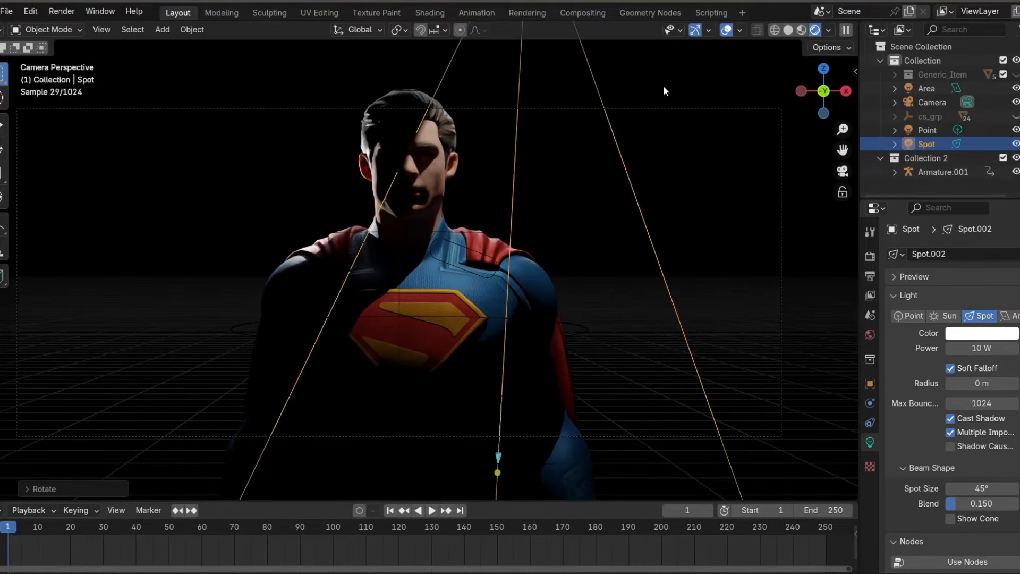
click(727, 30)
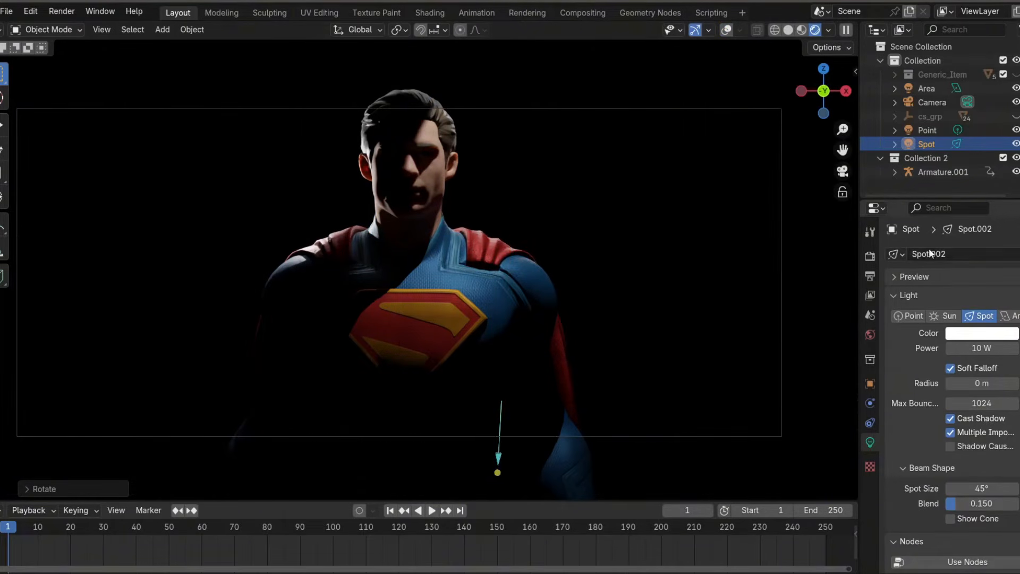
Set the spot light's beam blend to 1.000 and its spot size to 49.6°
scroll(929, 518, down, 1)
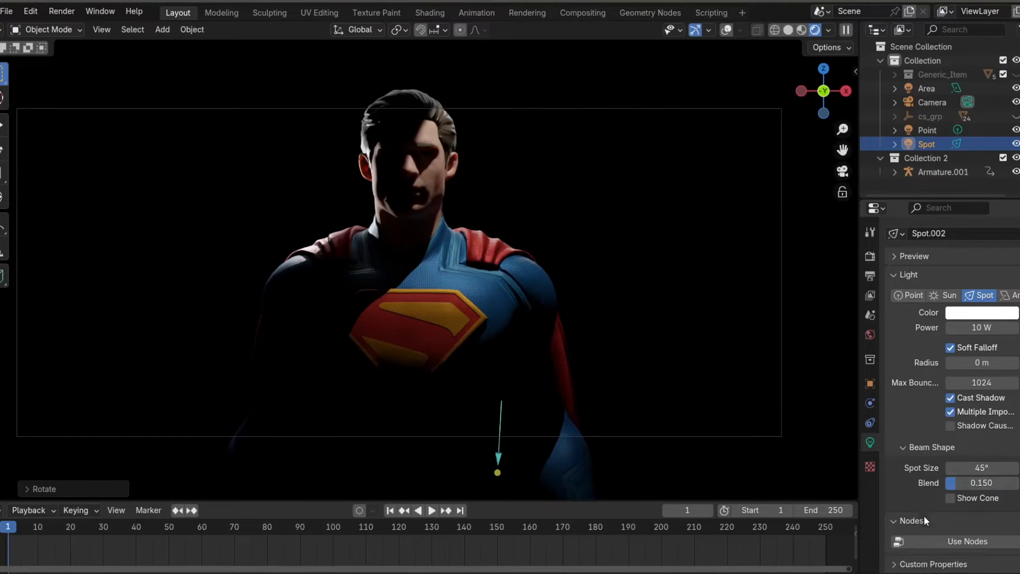
drag(960, 484, 1018, 484)
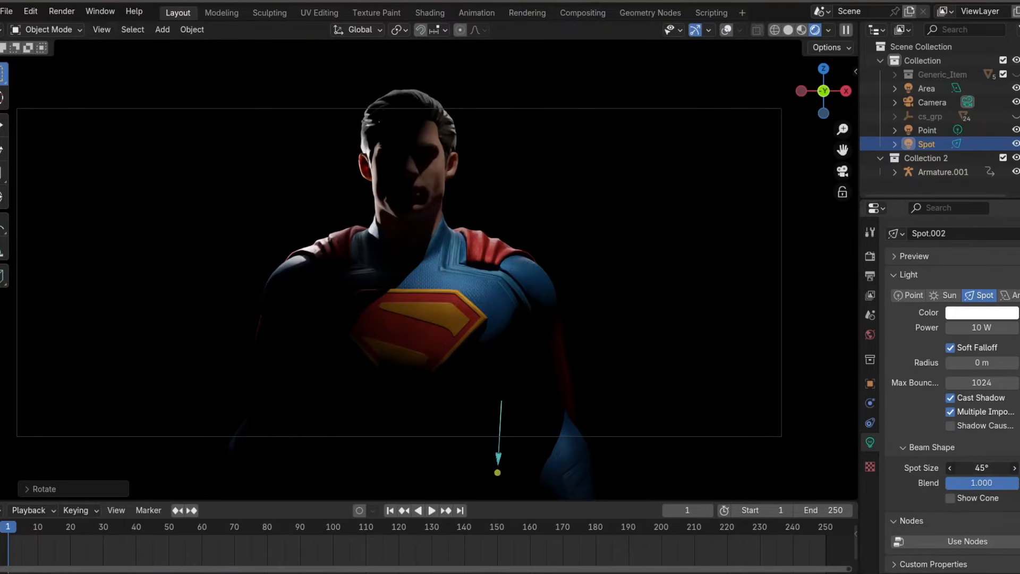
drag(982, 468, 998, 468)
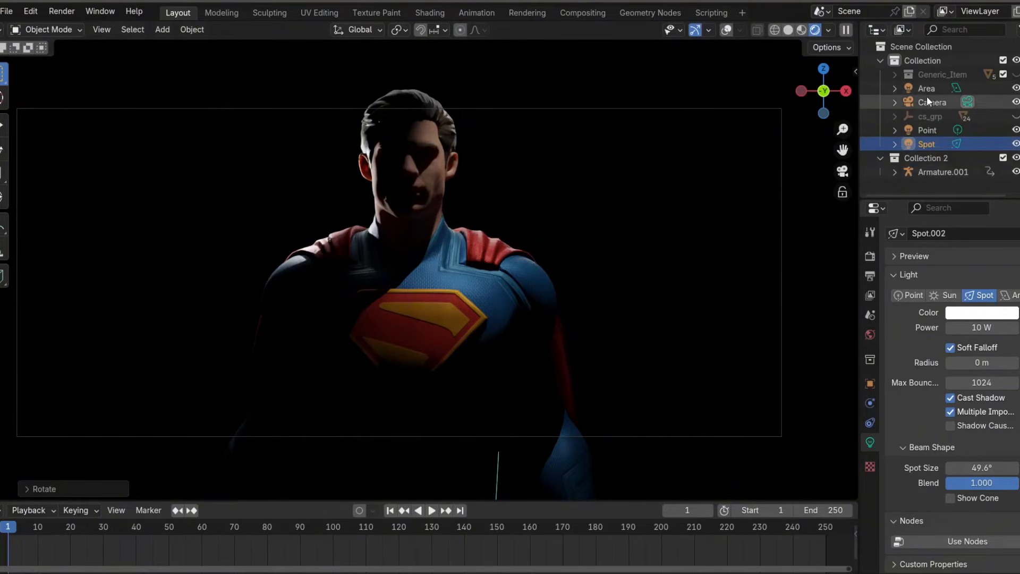
Create a new collection and put the area, point and spot lights into it
right_click(903, 187)
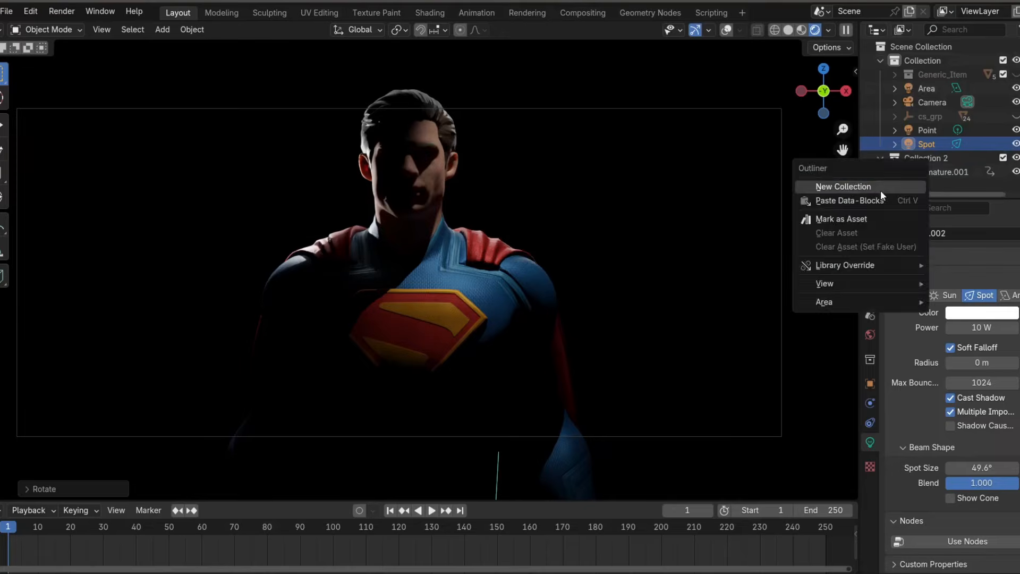
click(877, 185)
click(1016, 144)
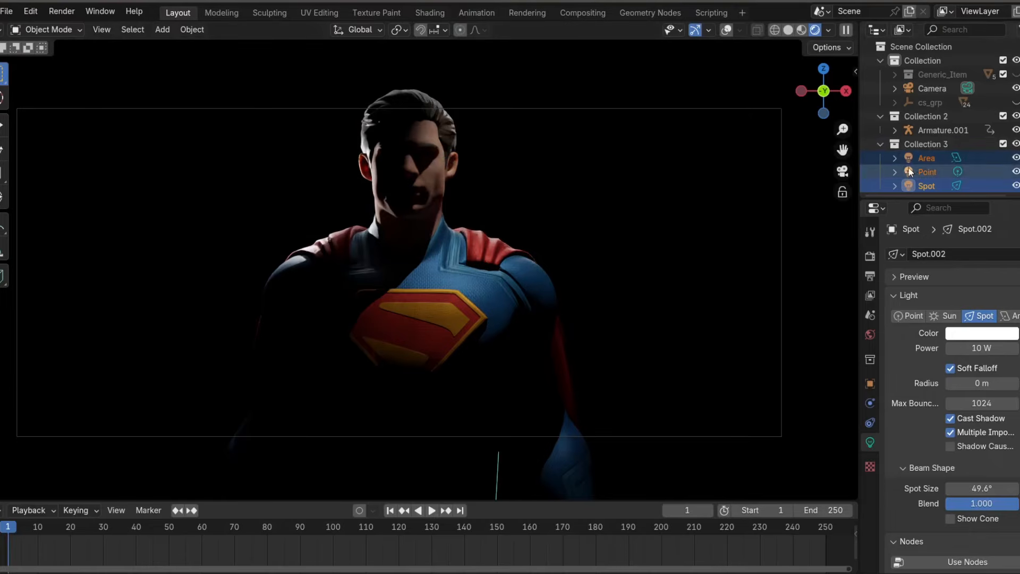
Show the overlays and duplicate the point light about 0.4 m along X to the opposite side of the head
click(921, 159)
click(728, 31)
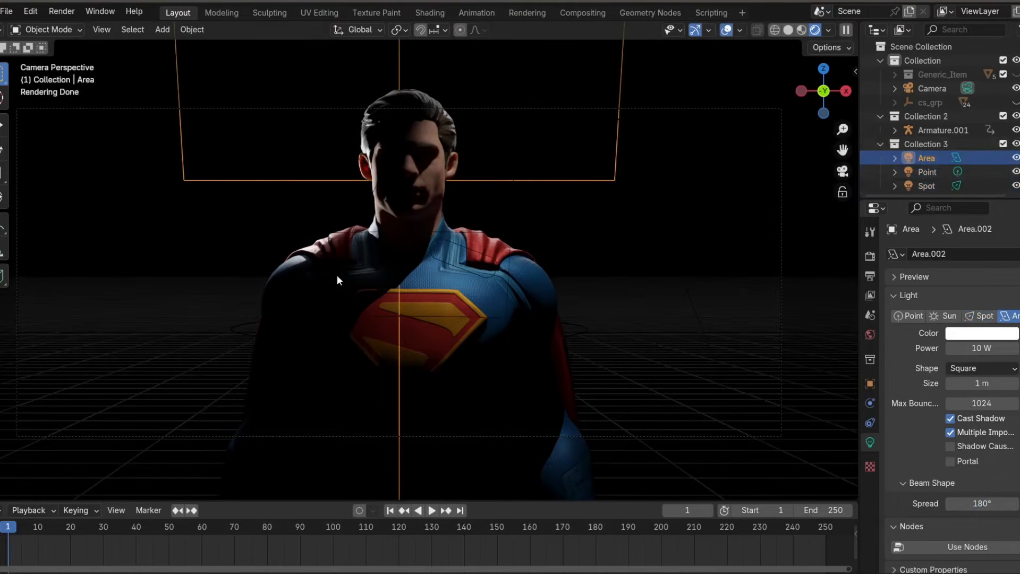
click(282, 227)
click(304, 165)
click(302, 197)
click(291, 195)
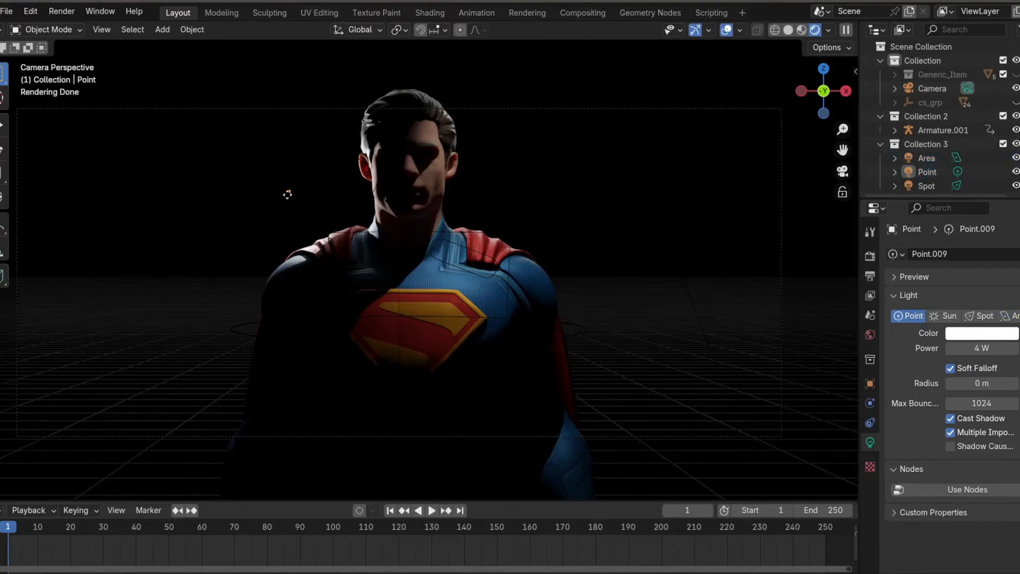
click(287, 194)
key(shift+d)
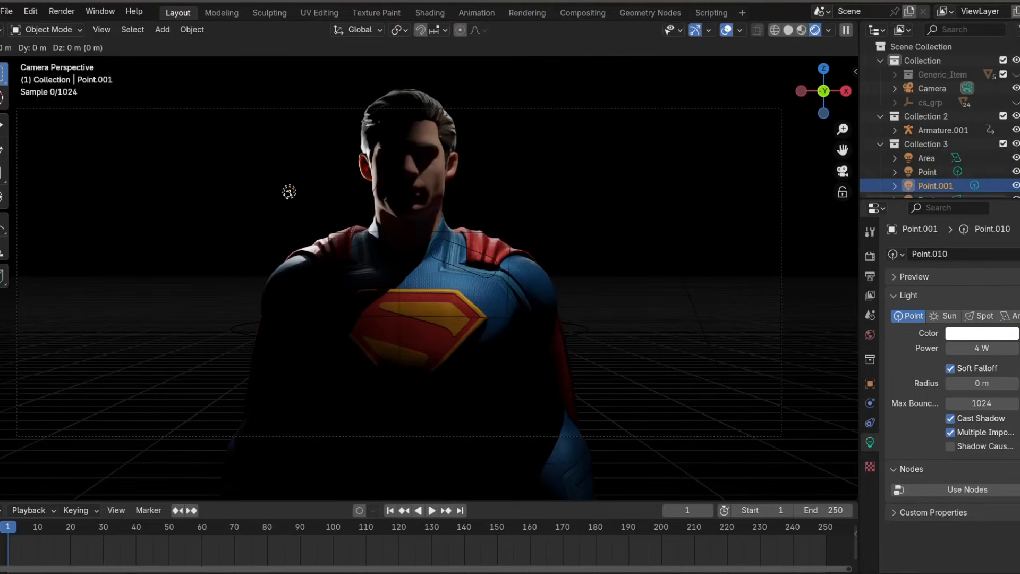
key(x)
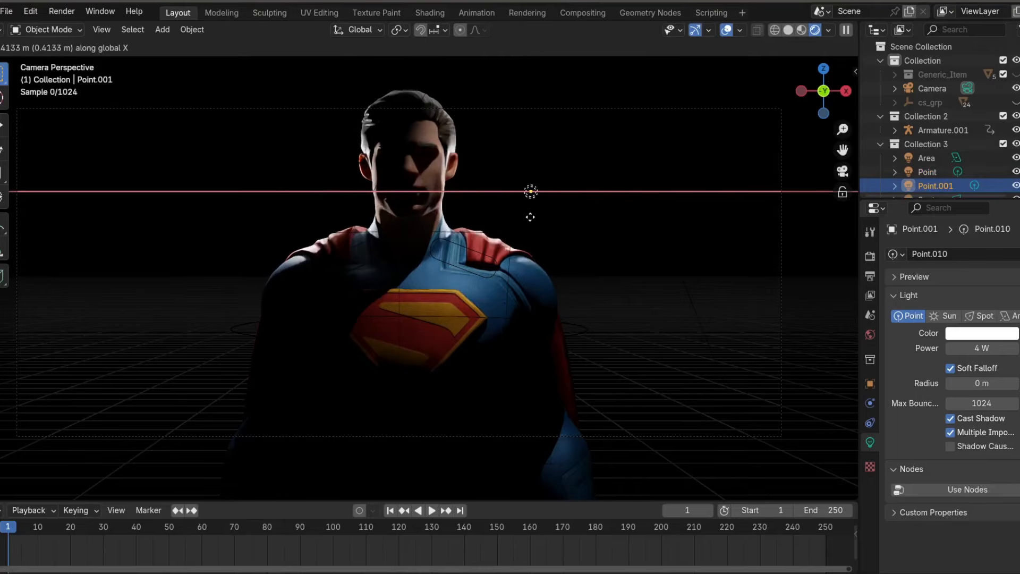
click(505, 207)
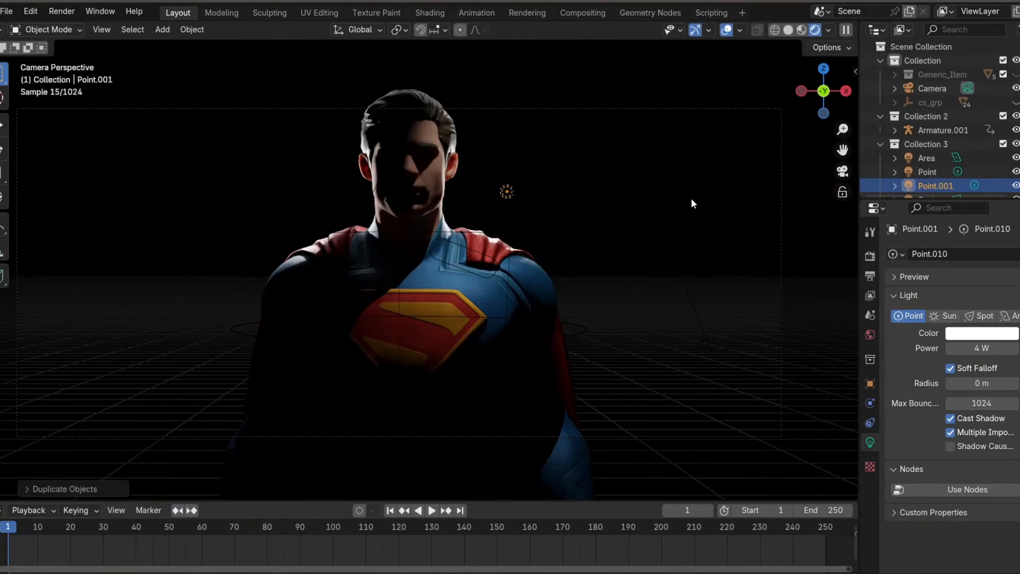
Set the duplicated point light's power to 2 W and check the lighting through the camera with the overlays hidden
click(988, 349)
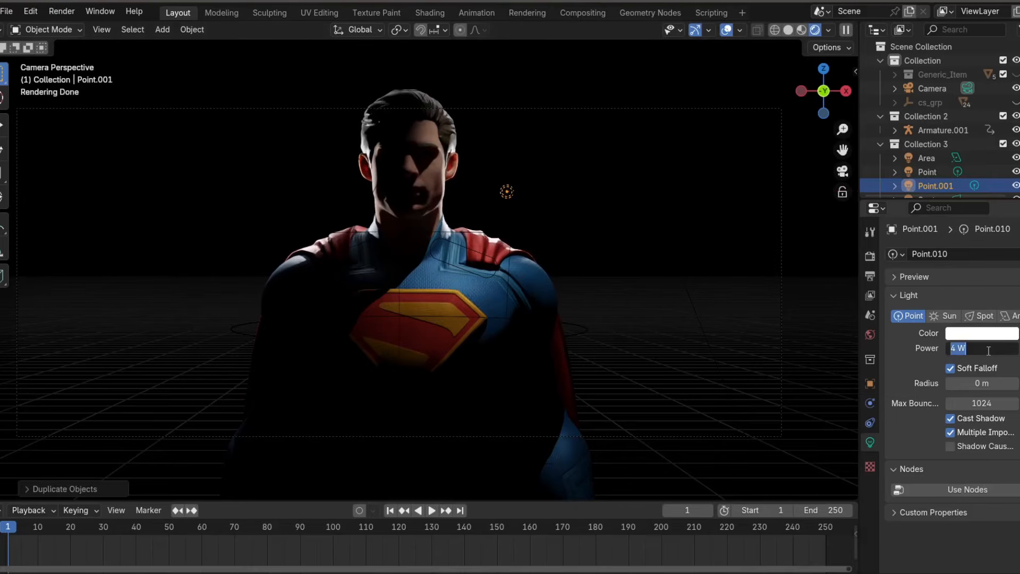
text(2)
key(Return)
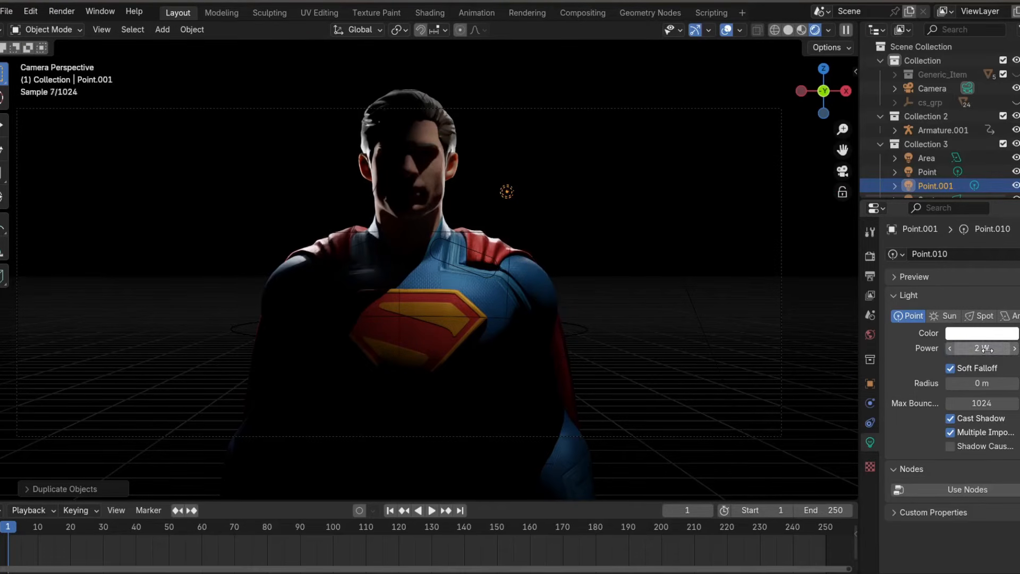
click(726, 30)
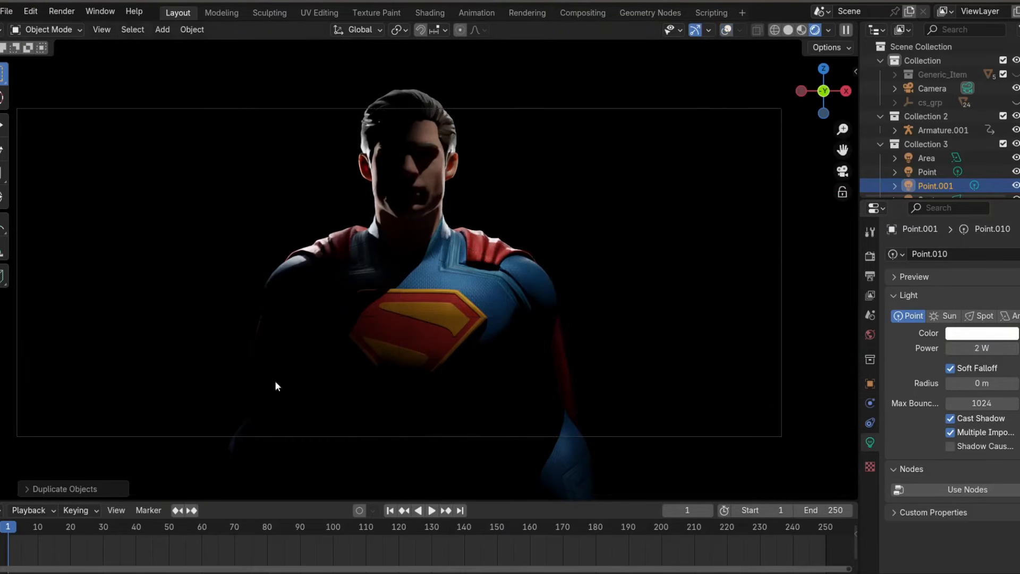
click(726, 30)
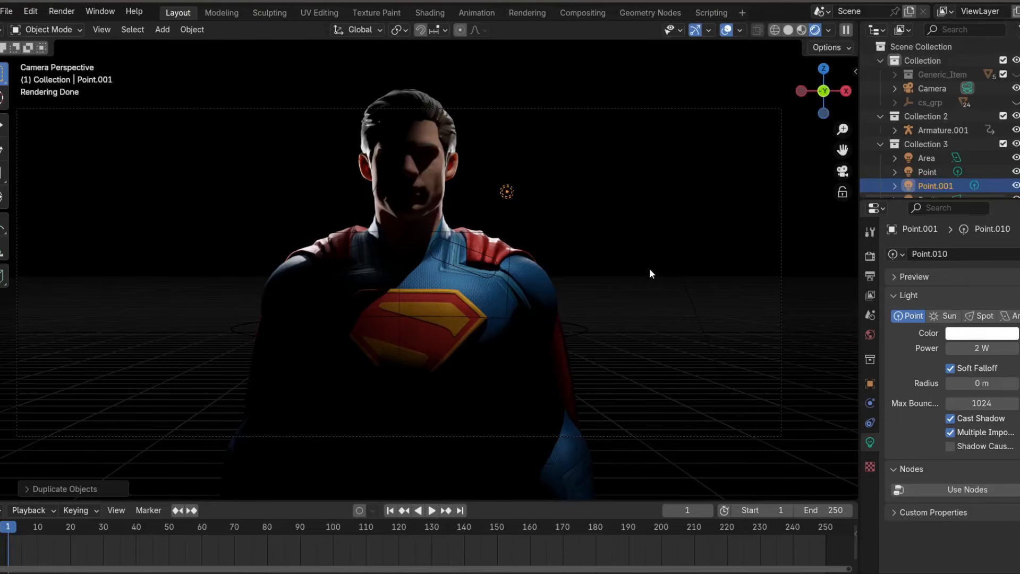
click(723, 30)
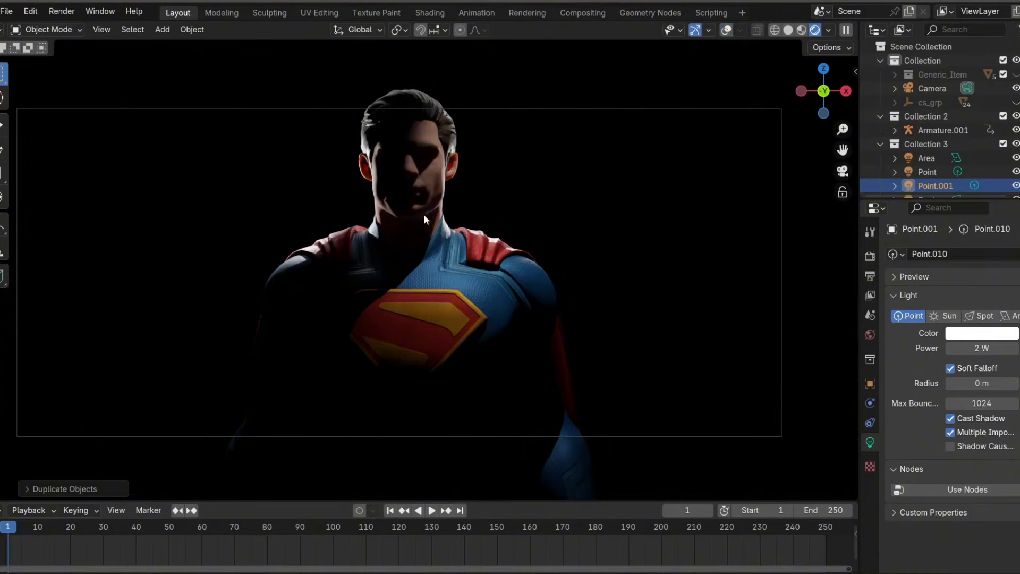
Select the camera and set the scene's output frame rate to 30 fps
click(935, 88)
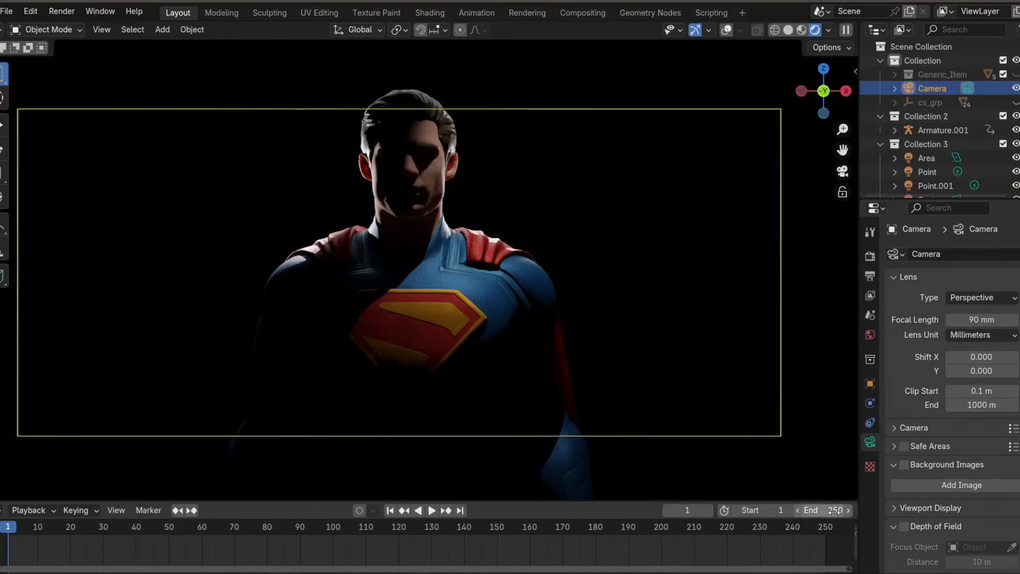
click(870, 274)
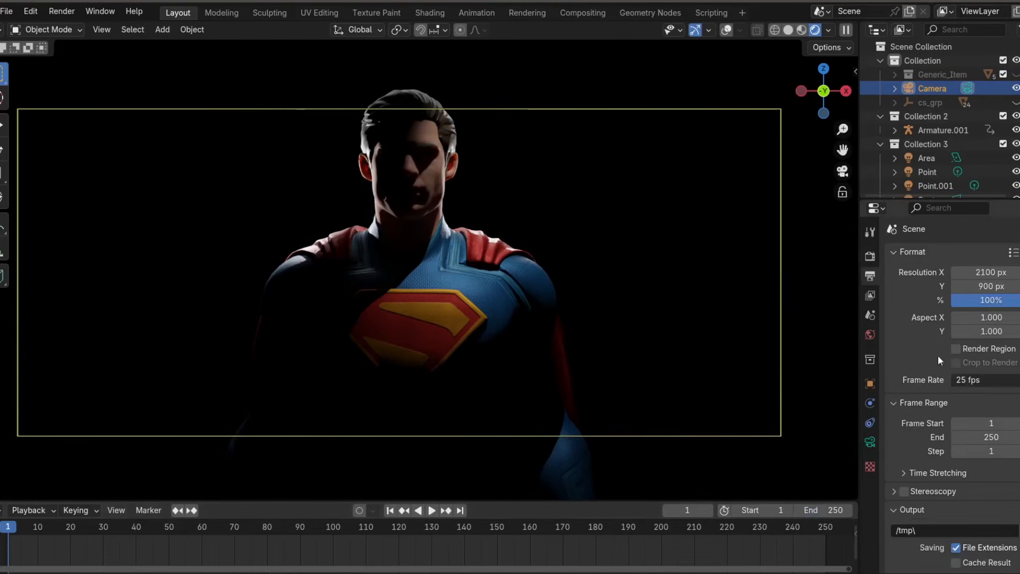
click(981, 380)
click(973, 454)
Set the animation's end frame to 150 and insert a keyframe for the camera at frame 150
click(497, 534)
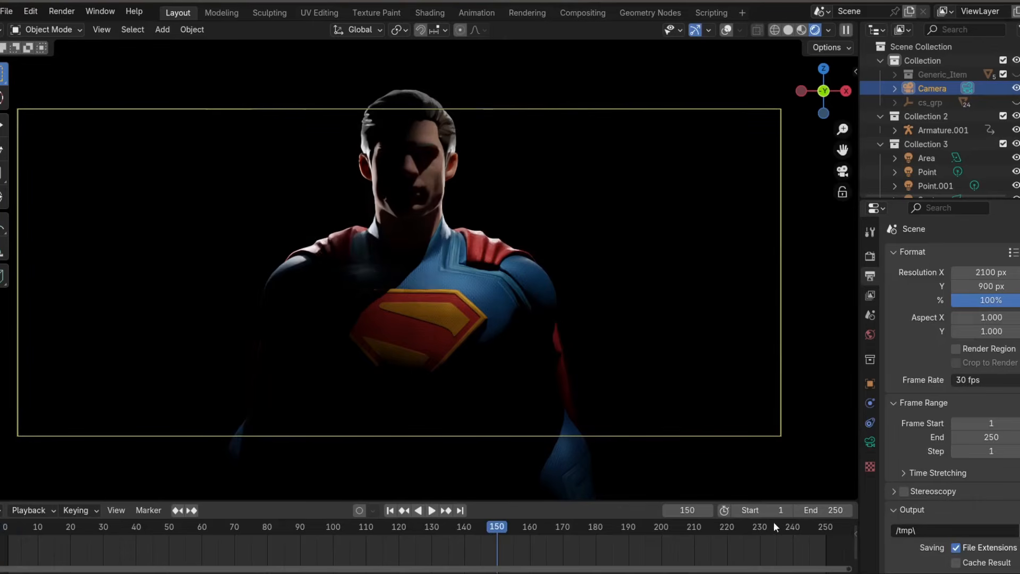
click(818, 510)
text(150)
key(Return)
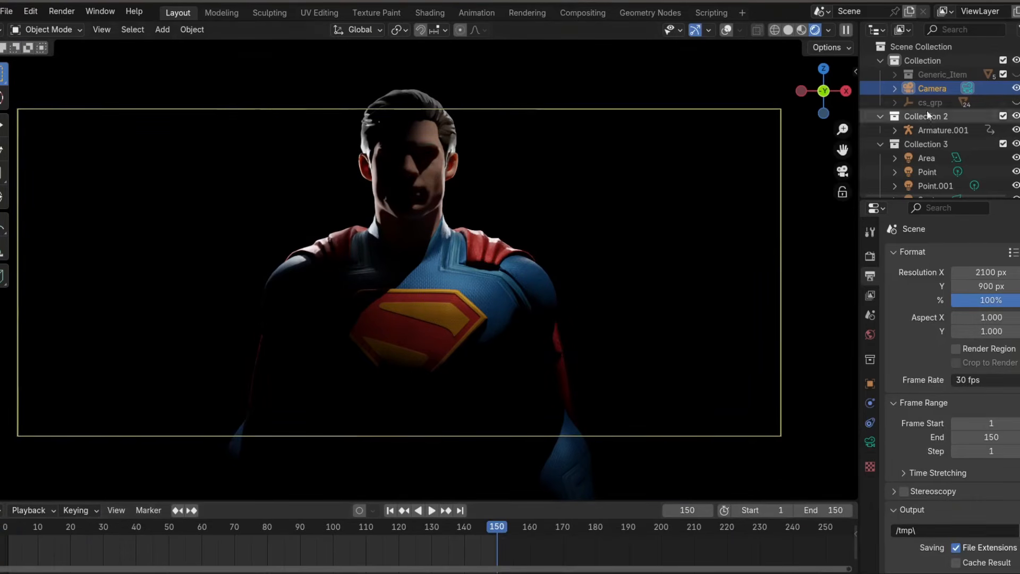
key(i)
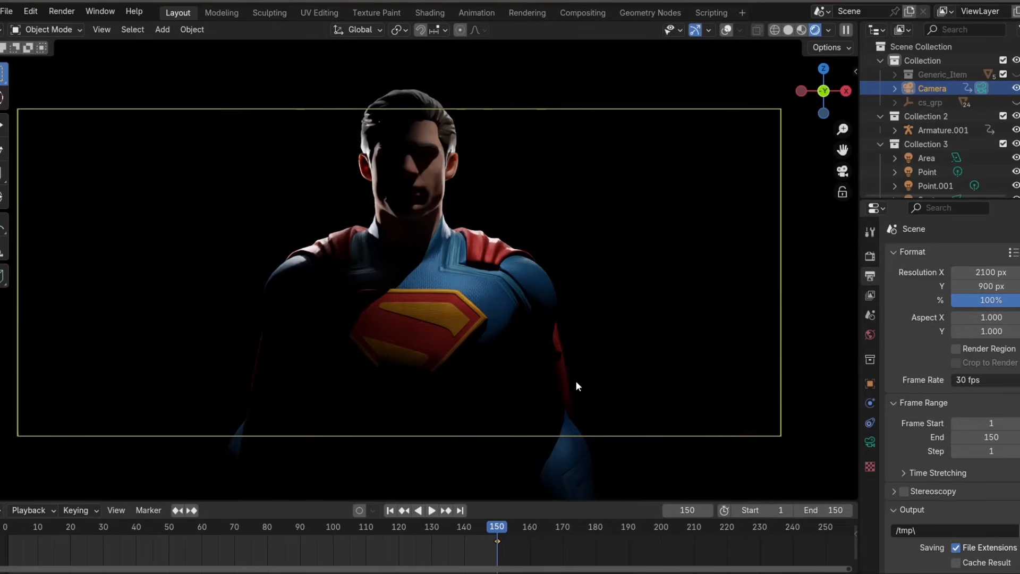
At frame 1, pull the camera back to a Y location of about -3.85 m and insert a keyframe for it
drag(495, 528, 9, 516)
key(space)
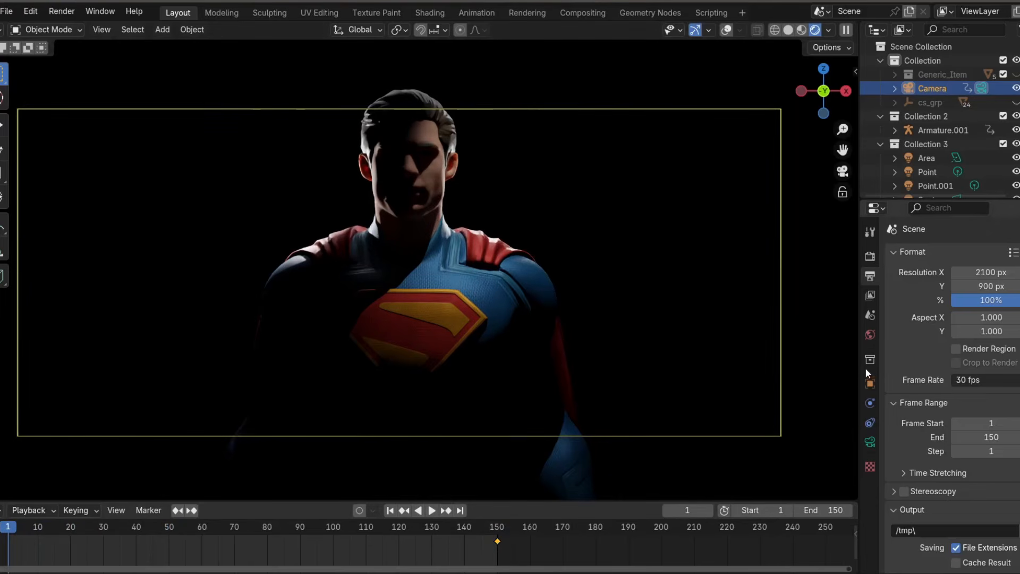
click(870, 383)
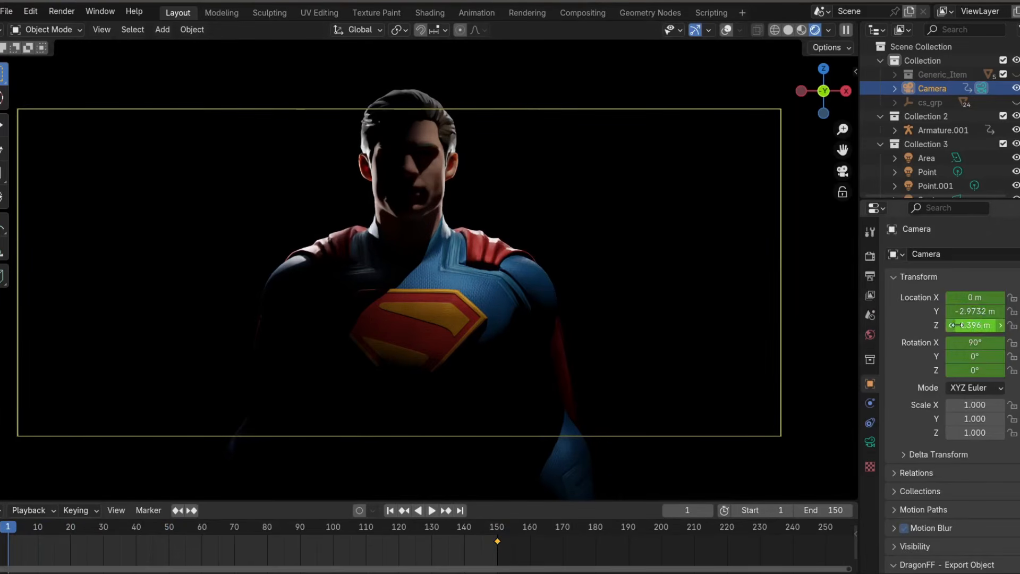
drag(981, 312, 946, 312)
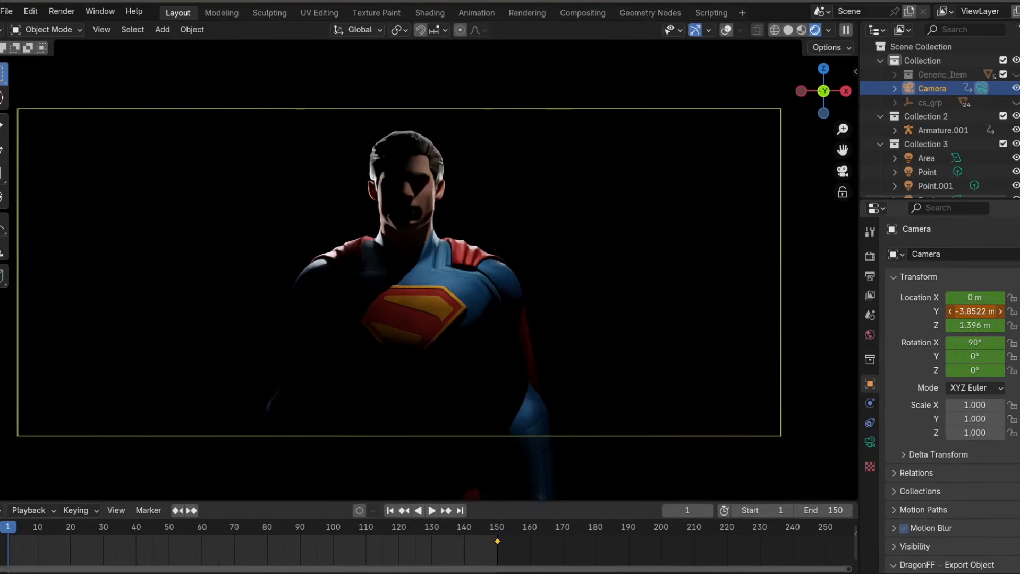
key(i)
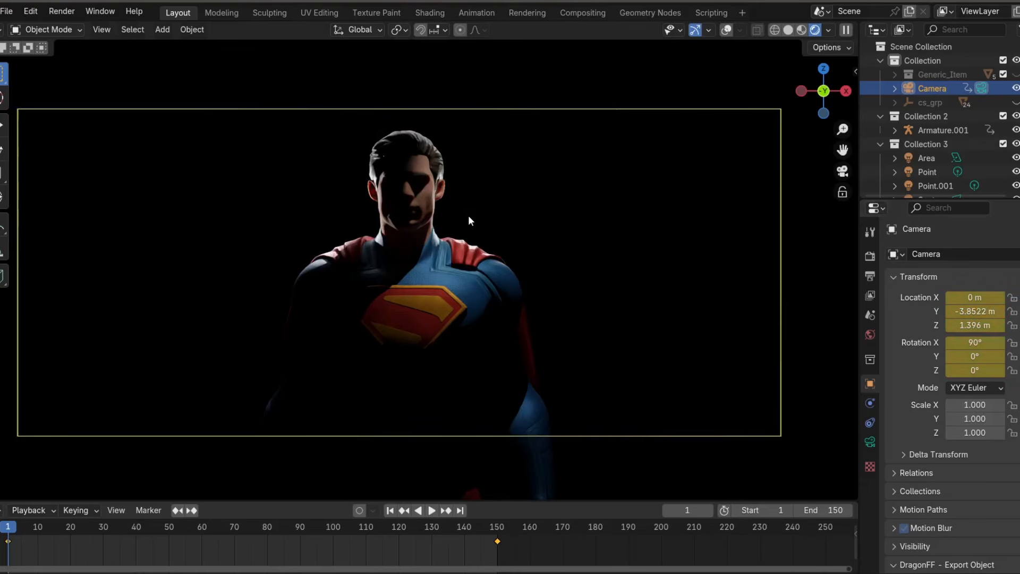
Preview the camera move through the camera in solid shading
click(787, 30)
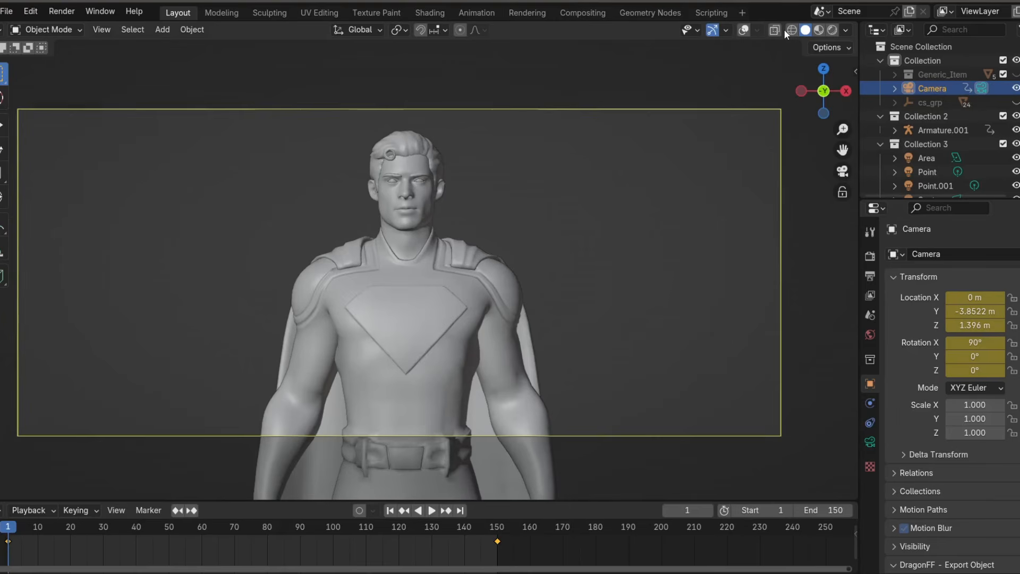
key(space)
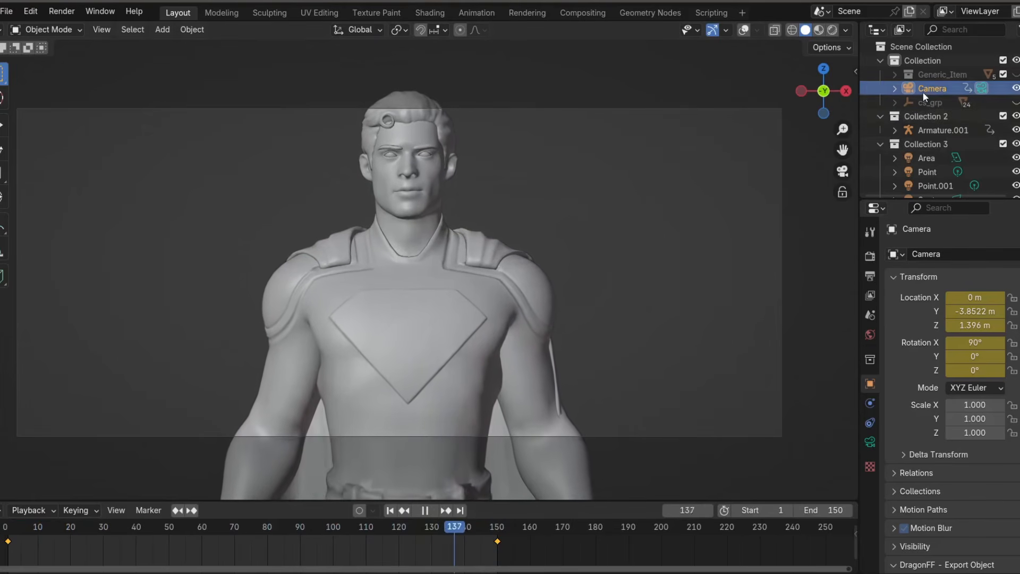
key(space)
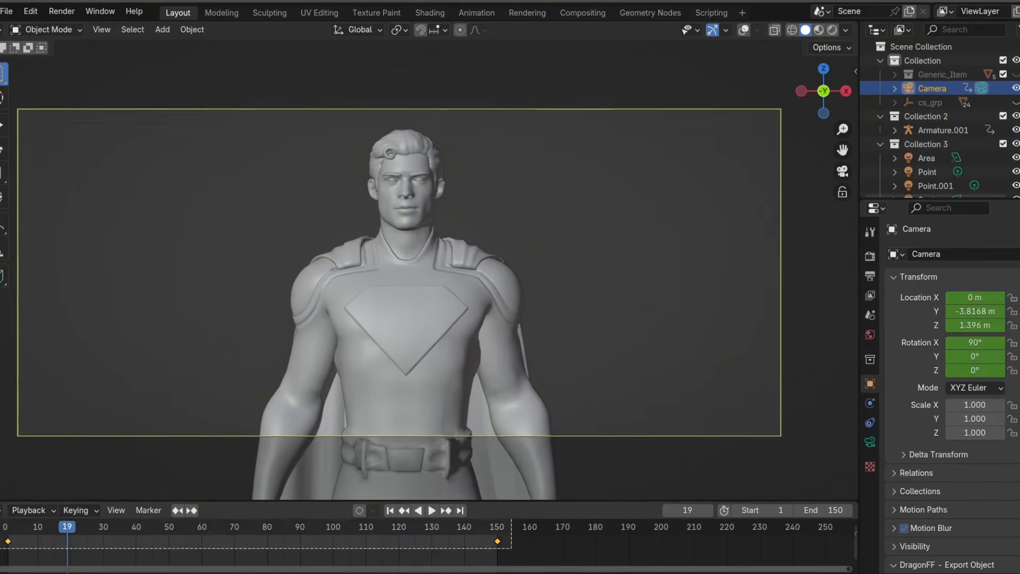
Set the interpolation mode of both camera keyframes to Linear
right_click(23, 537)
mouse_move(62, 479)
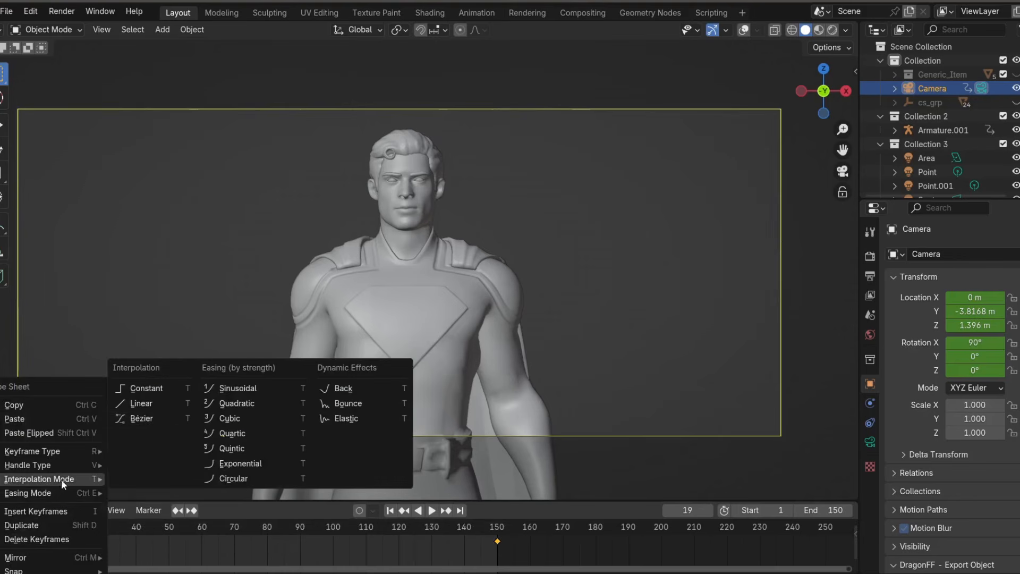
click(167, 408)
Play the camera animation from the first frame in solid shading, and continue the playback in rendered shading
key(shift+Left)
key(space)
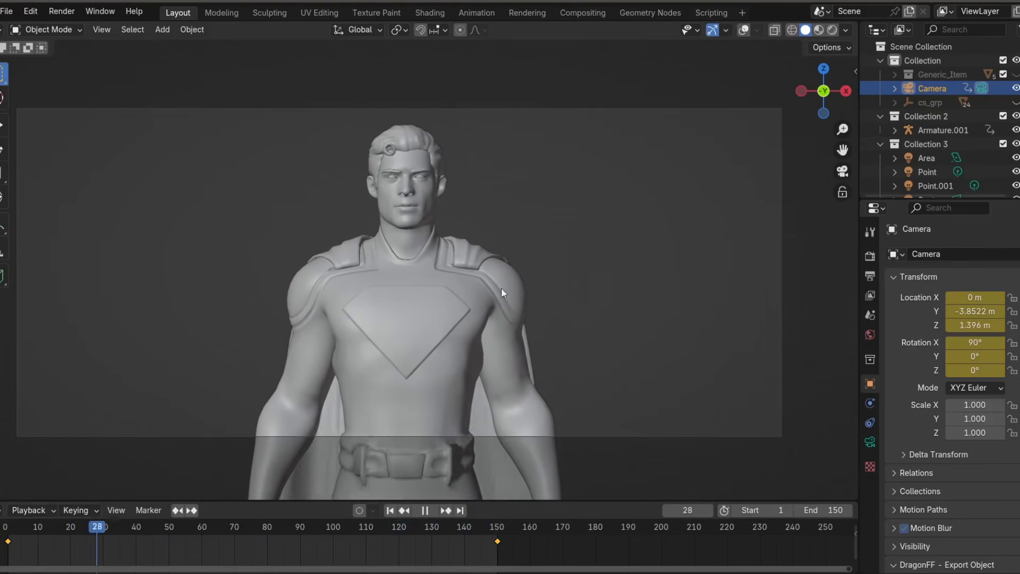
key(space)
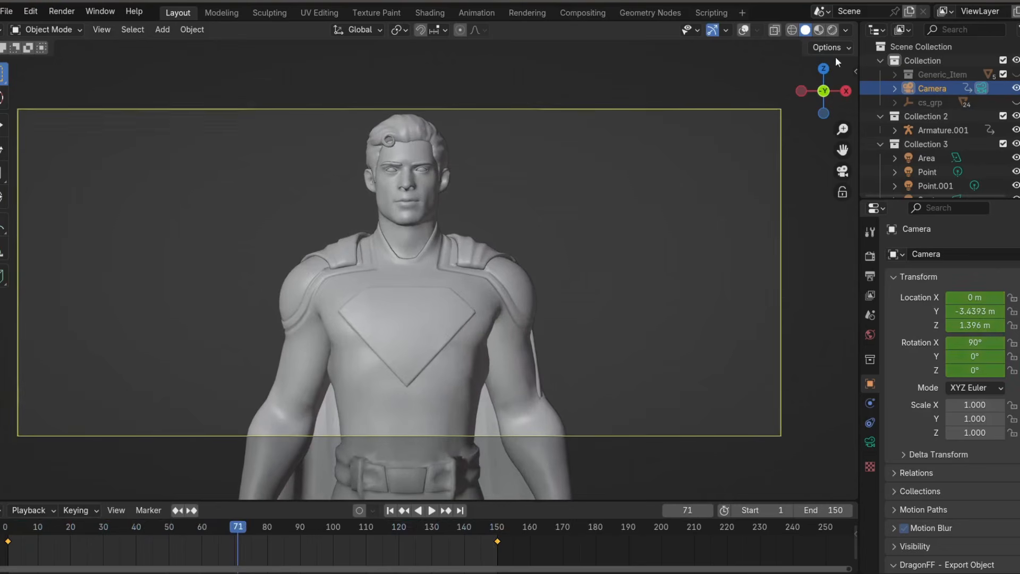
click(833, 30)
key(space)
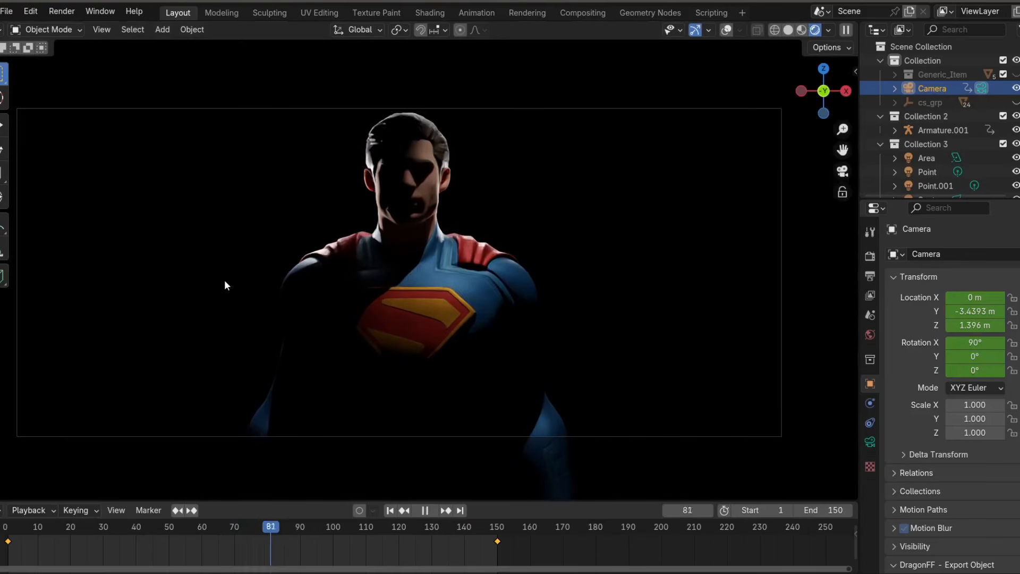